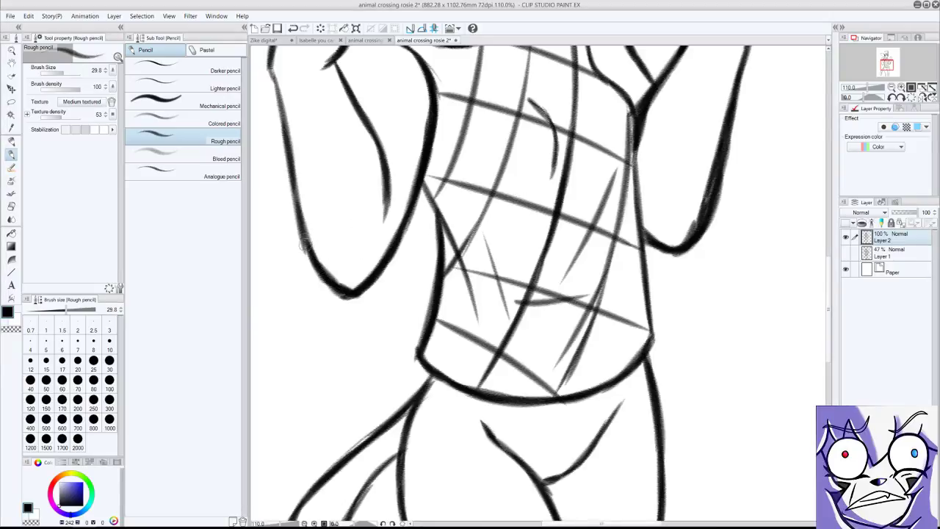
Thicken the outer contour of the character's right arm from the elbow up to the wrist with the Rough pencil.
drag(316, 266, 300, 203)
drag(307, 242, 291, 136)
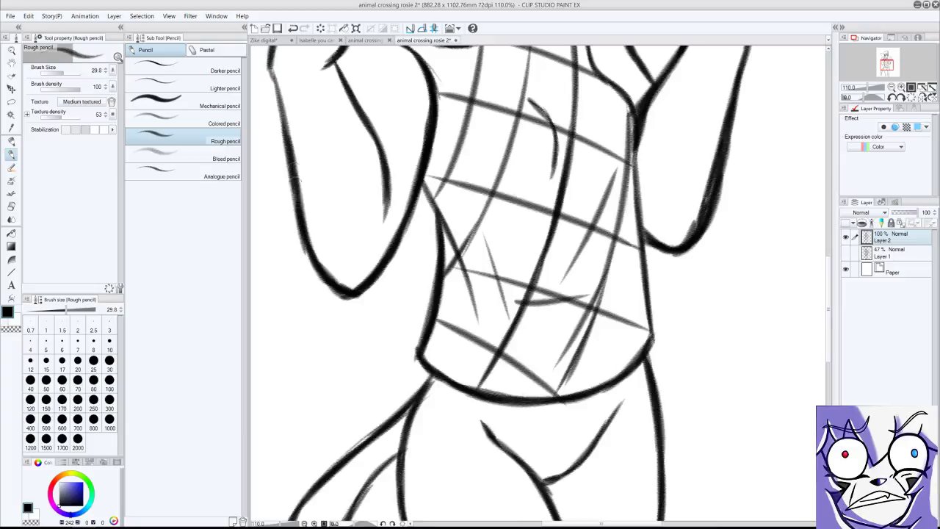
drag(300, 180, 281, 83)
drag(283, 118, 267, 60)
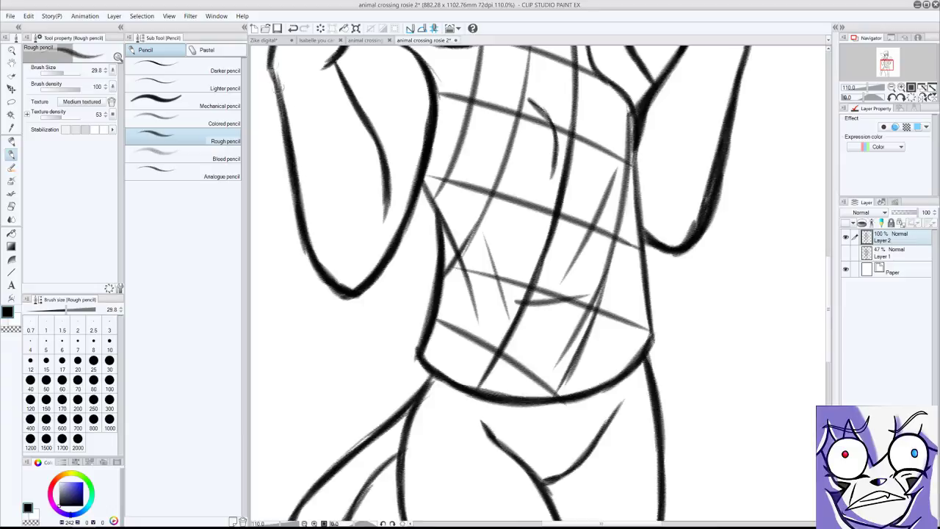
drag(282, 94, 274, 66)
Draw the inner-ear lines parallel to the upper and lower edges of the character's large right ear.
scroll(363, 148, down, 2)
scroll(363, 149, down, 3)
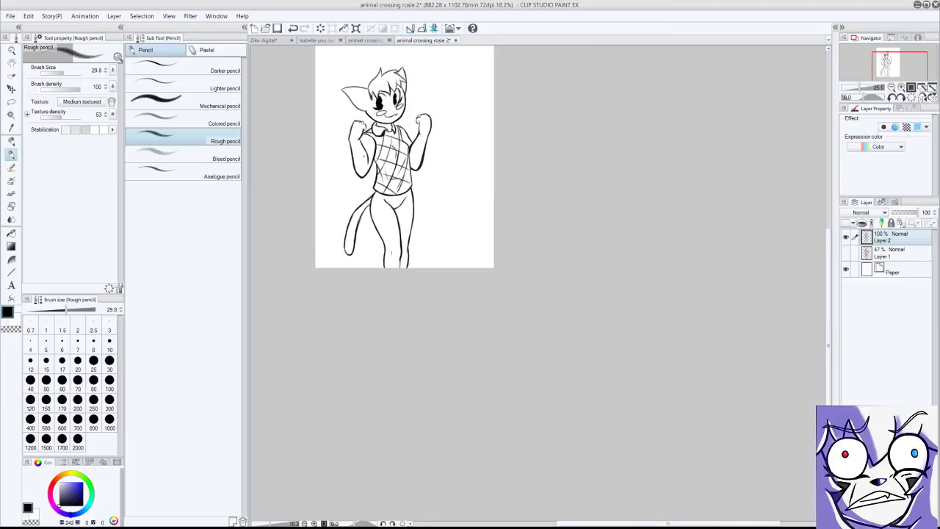
scroll(340, 92, up, 2)
scroll(340, 93, up, 1)
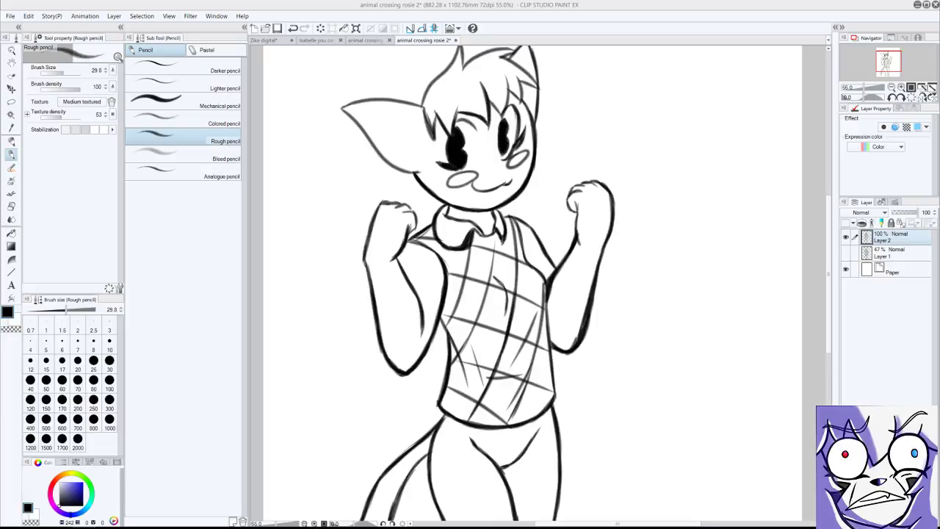
scroll(455, 136, up, 1)
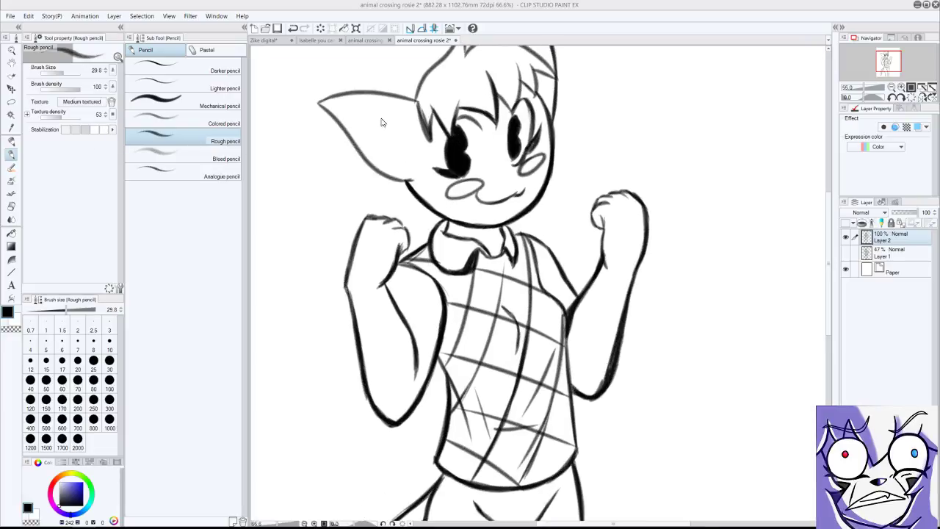
drag(343, 105, 396, 106)
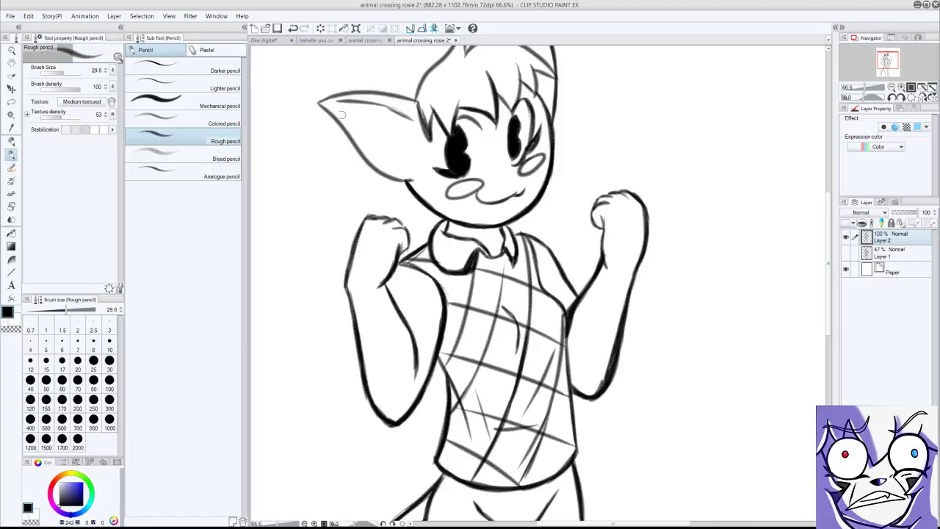
mouse_move(333, 103)
mouse_down()
mouse_move(411, 137)
mouse_move(375, 114)
mouse_move(412, 138)
mouse_up()
mouse_move(363, 113)
mouse_down()
mouse_move(414, 137)
mouse_move(397, 126)
mouse_move(358, 131)
mouse_move(375, 161)
mouse_move(404, 176)
mouse_up()
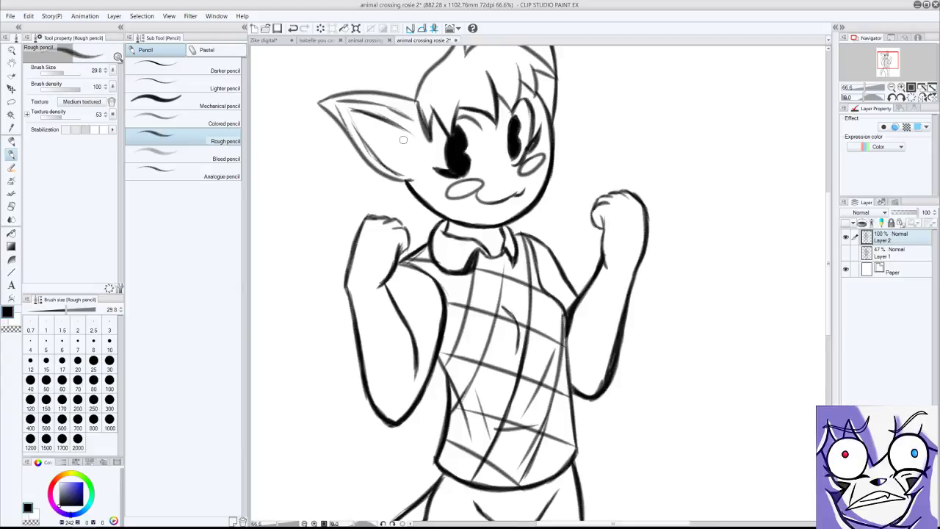
Draw a short curved line across the base of the inner ear, undo it and redraw it slightly closer to the ear tip.
drag(409, 144, 405, 178)
scroll(531, 73, down, 2)
scroll(484, 97, up, 2)
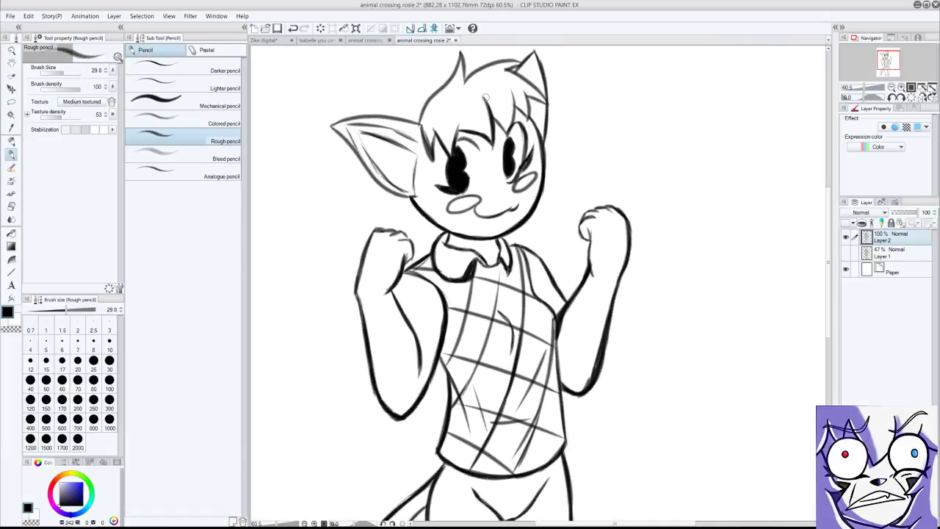
key(ctrl+z)
mouse_move(408, 179)
mouse_down()
mouse_move(413, 151)
mouse_move(406, 188)
mouse_up()
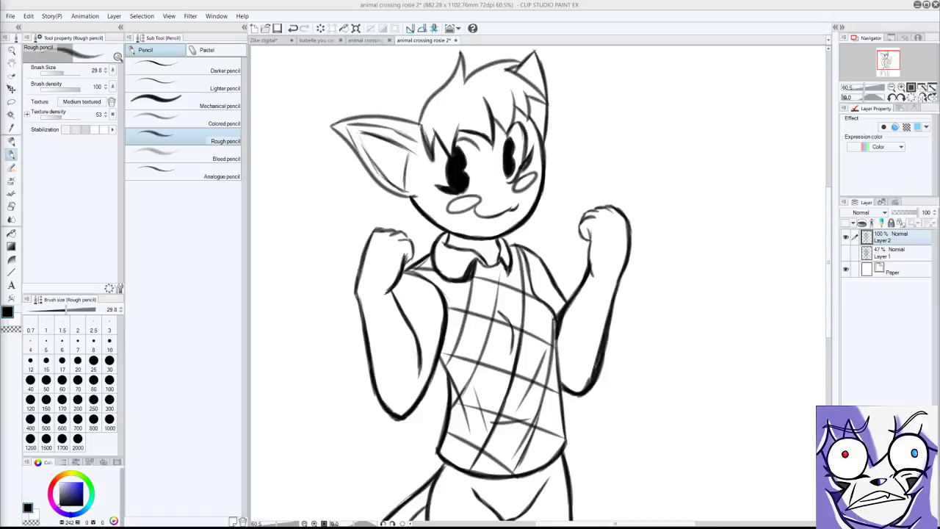
Darken the side edge of the vest below the character's left armpit, down toward the hem.
scroll(581, 330, down, 2)
scroll(629, 364, up, 2)
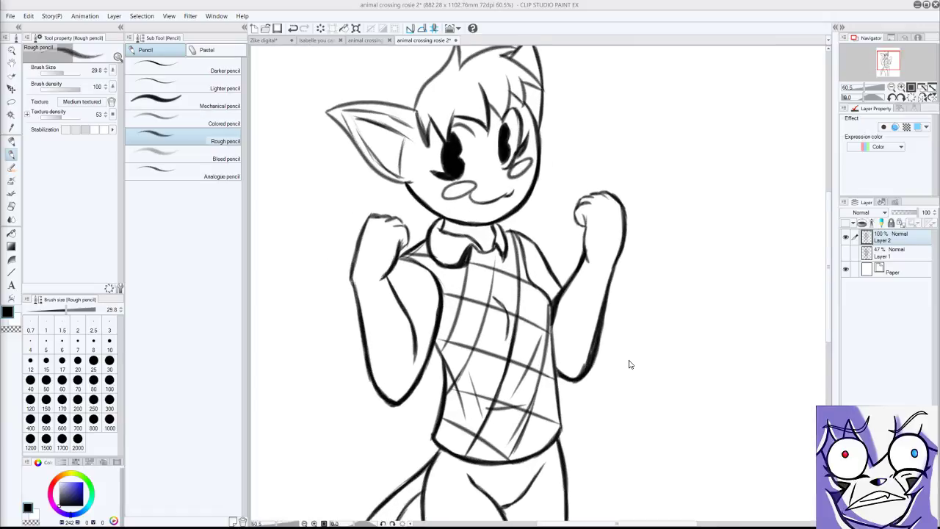
scroll(629, 363, up, 3)
drag(504, 291, 523, 469)
drag(511, 415, 526, 473)
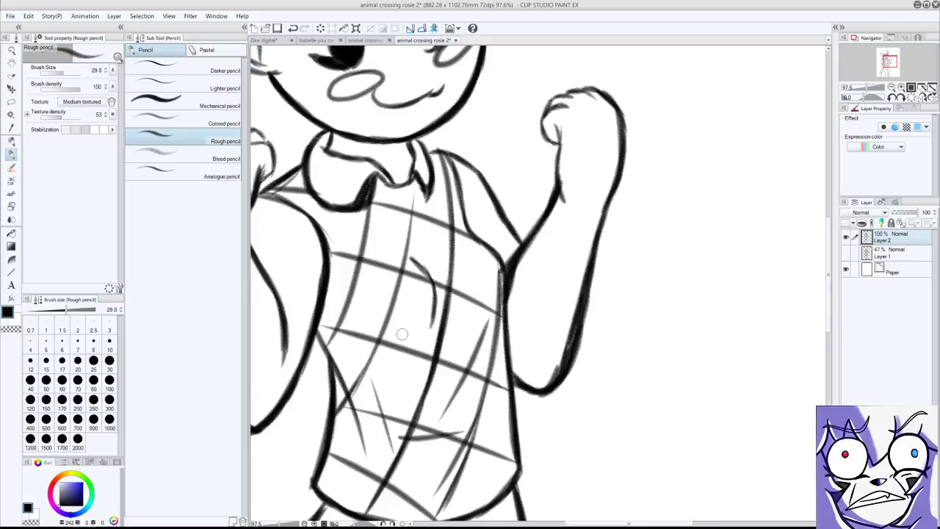
Thicken the upper and inner contours of the tail, starting where it leaves the hip.
scroll(402, 334, down, 6)
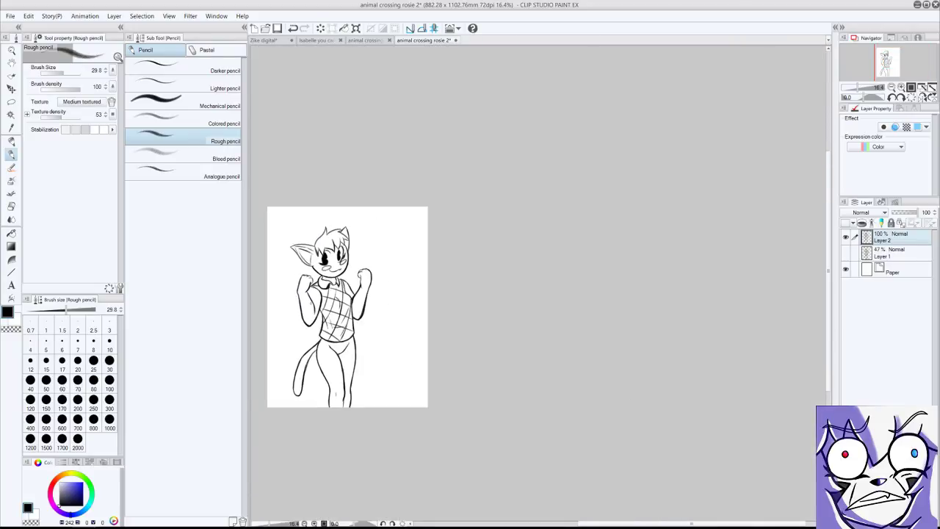
scroll(351, 323, up, 5)
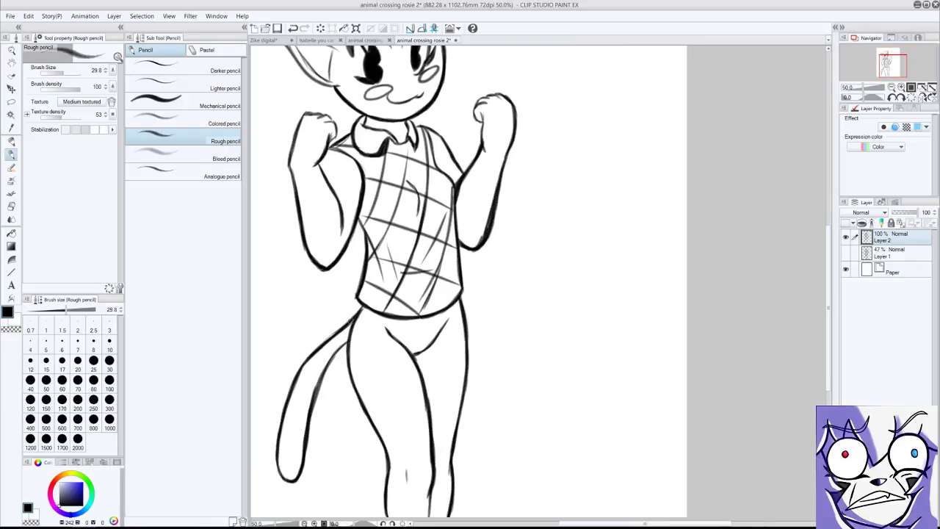
drag(350, 321, 298, 368)
drag(347, 342, 309, 410)
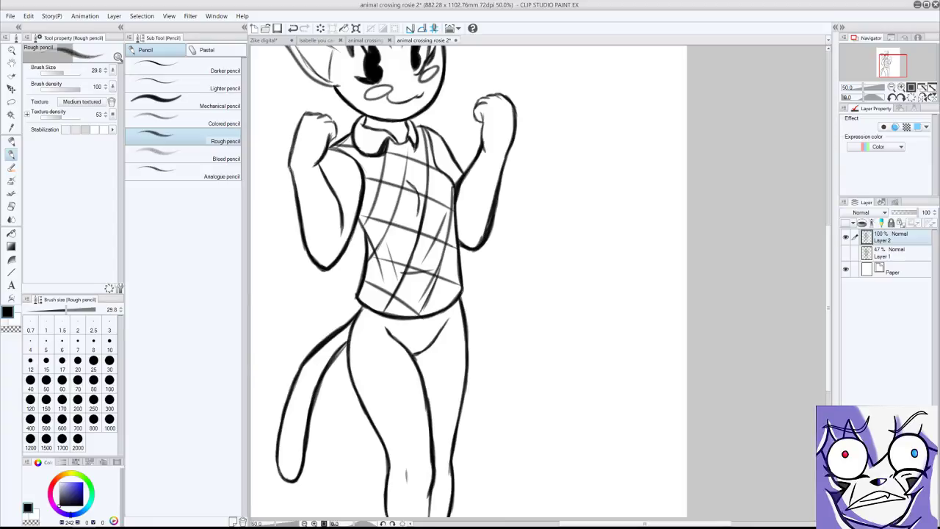
Thicken the top of the character's right upper arm where it emerges beside the raised fist.
scroll(482, 346, down, 3)
scroll(482, 346, up, 1)
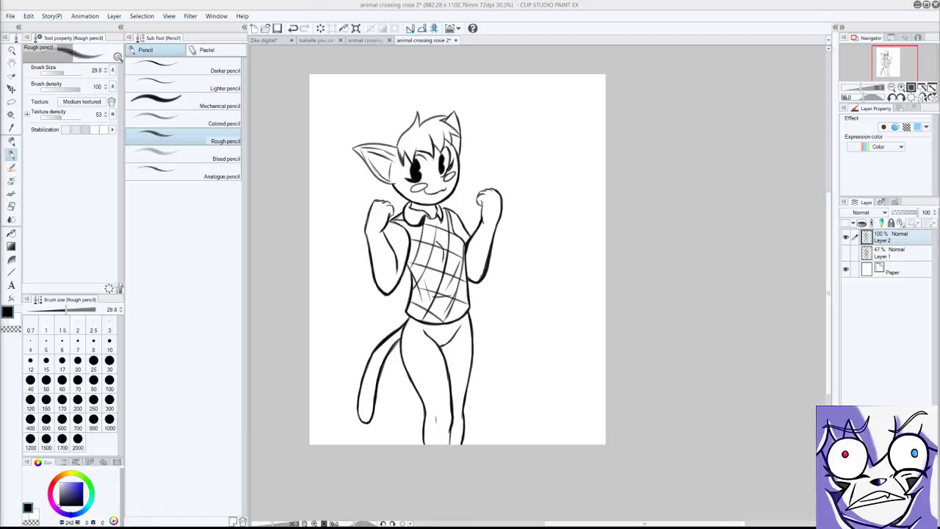
scroll(387, 254, up, 4)
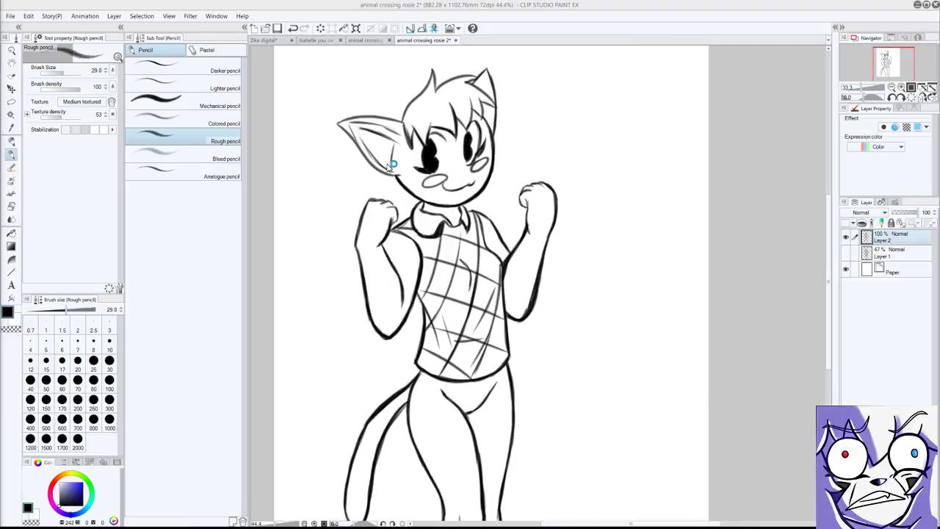
scroll(390, 166, up, 5)
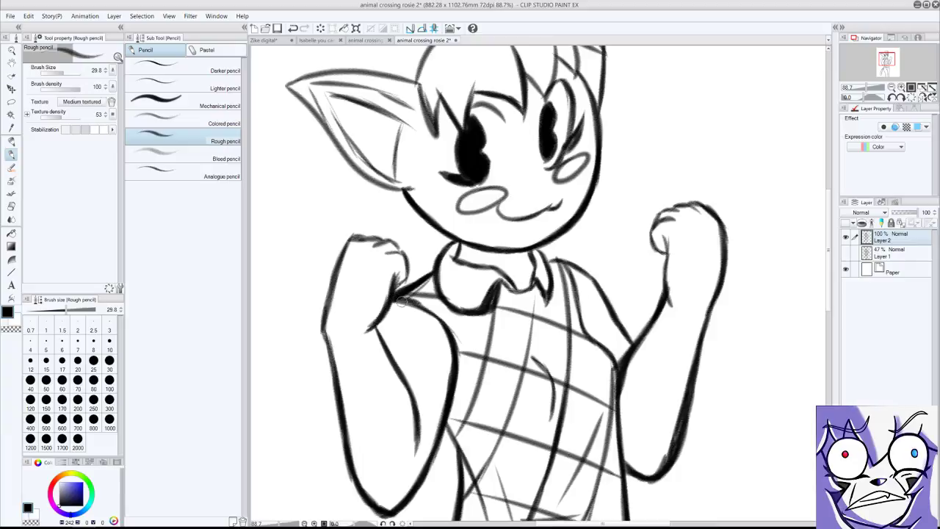
mouse_move(401, 301)
mouse_down()
mouse_move(437, 289)
mouse_move(425, 308)
mouse_up()
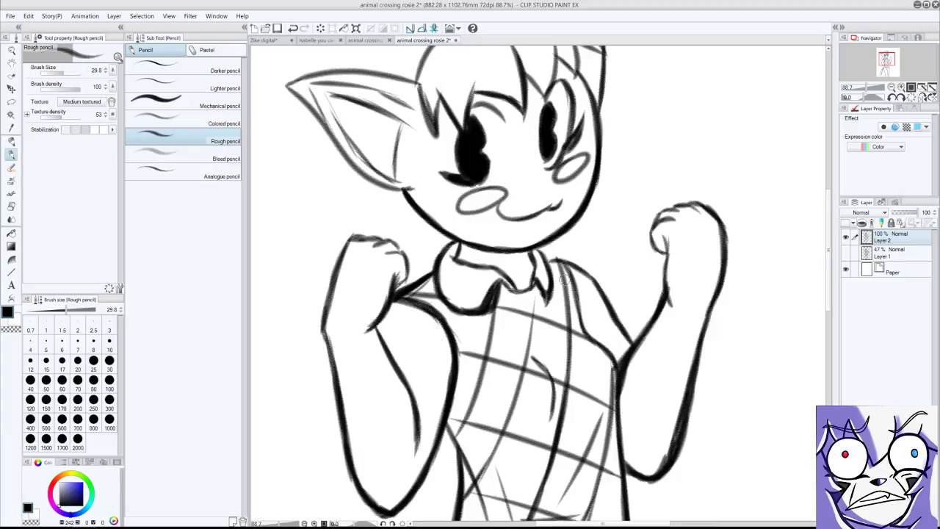
Darken the vertical plaid line below the character's left shoulder strap, undoing the heavy stroke and drawing it again.
drag(557, 265, 567, 344)
drag(562, 302, 566, 403)
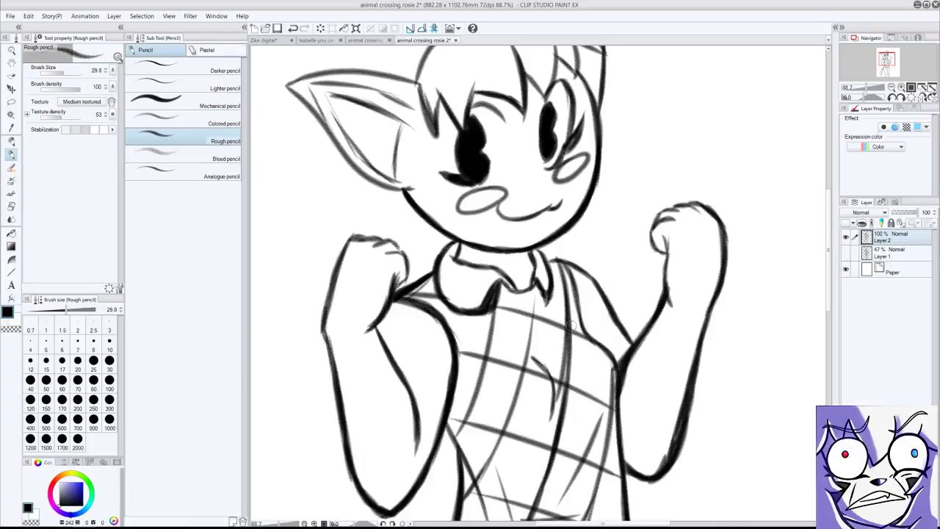
key(ctrl+z)
drag(566, 335, 569, 410)
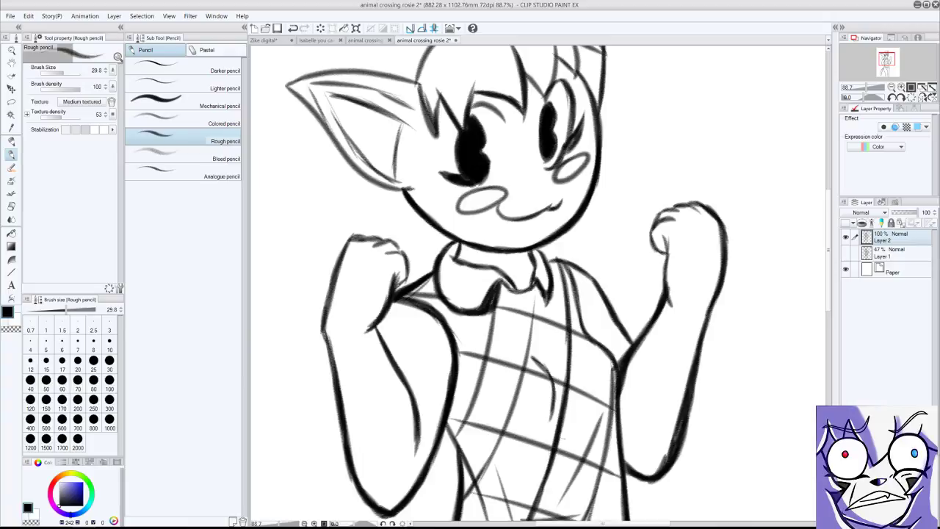
Inspect the line art of the head, torso, legs and tail, both up close and as a whole figure.
scroll(599, 371, up, 5)
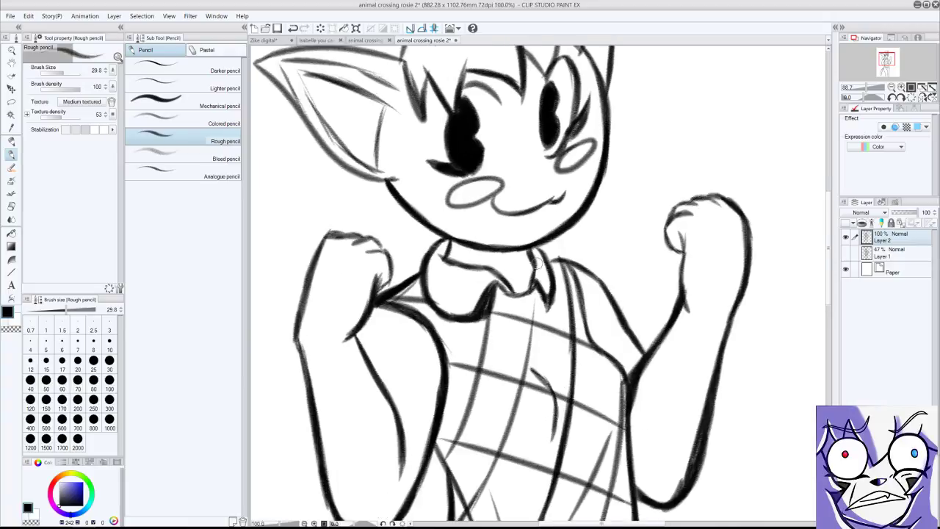
scroll(500, 339, down, 10)
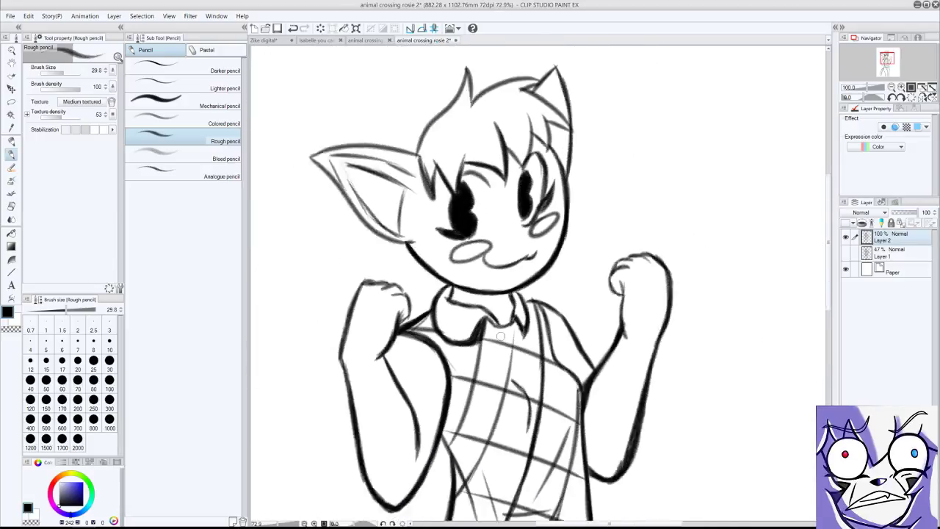
scroll(537, 431, up, 5)
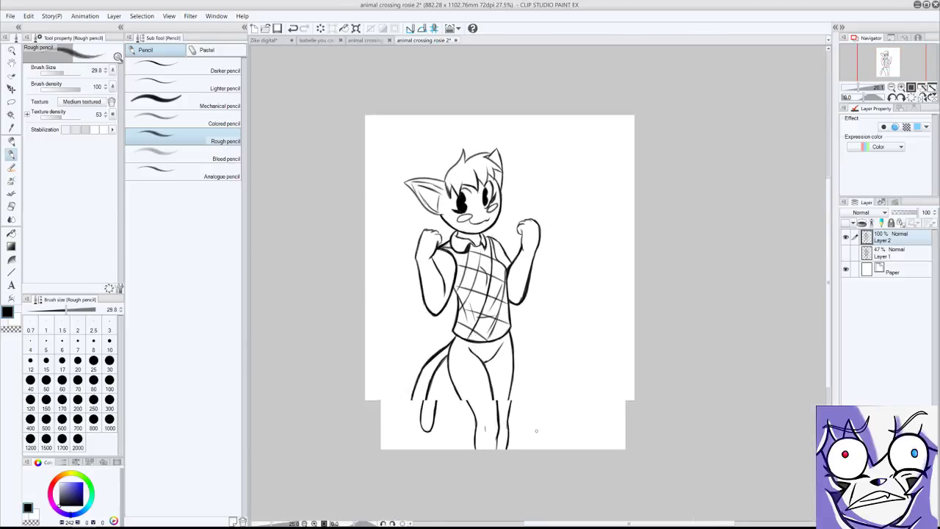
scroll(536, 431, up, 4)
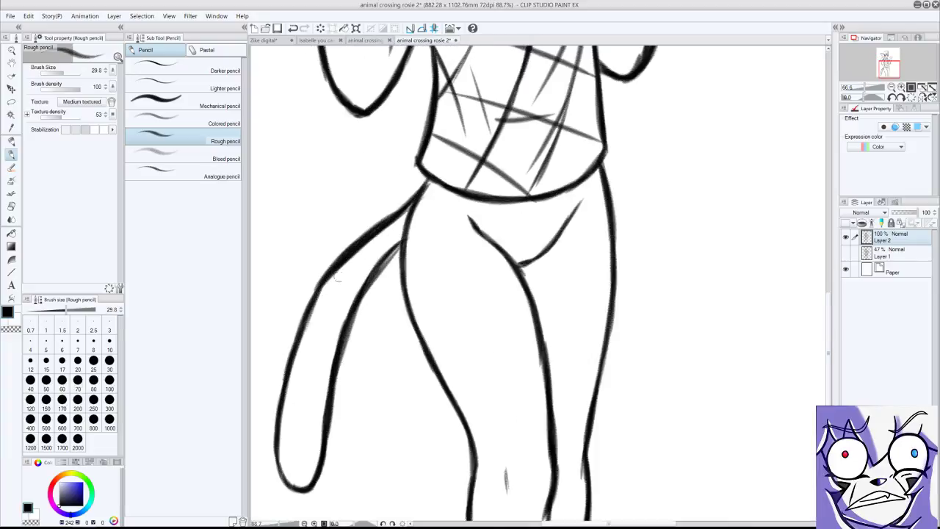
scroll(461, 326, down, 5)
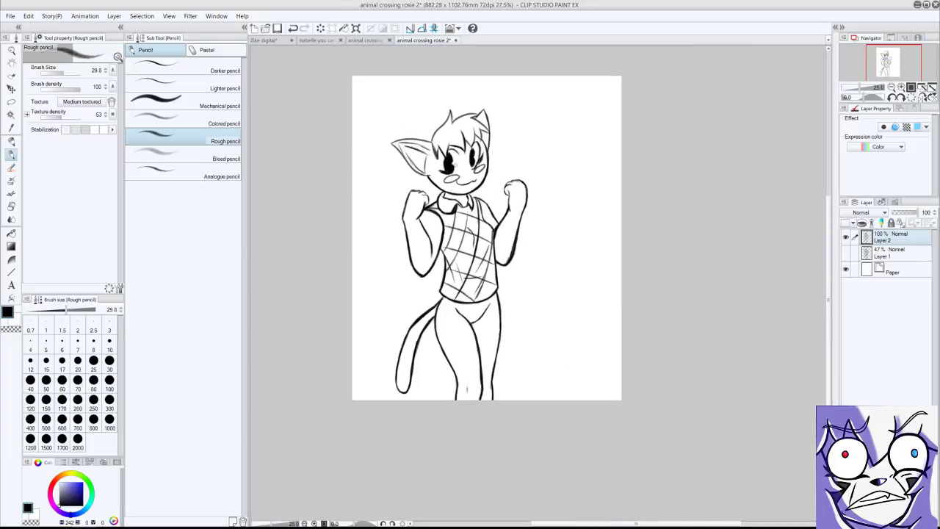
scroll(459, 158, up, 3)
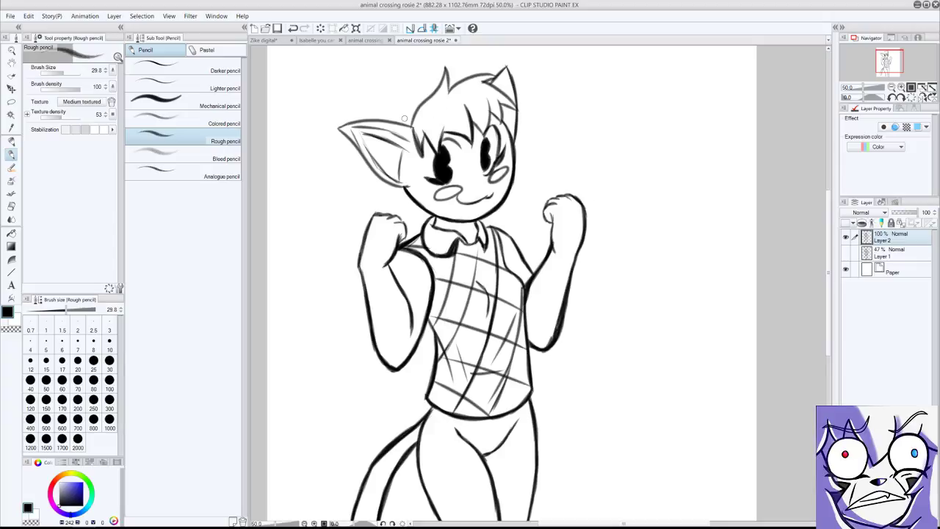
scroll(404, 117, up, 2)
scroll(411, 110, down, 2)
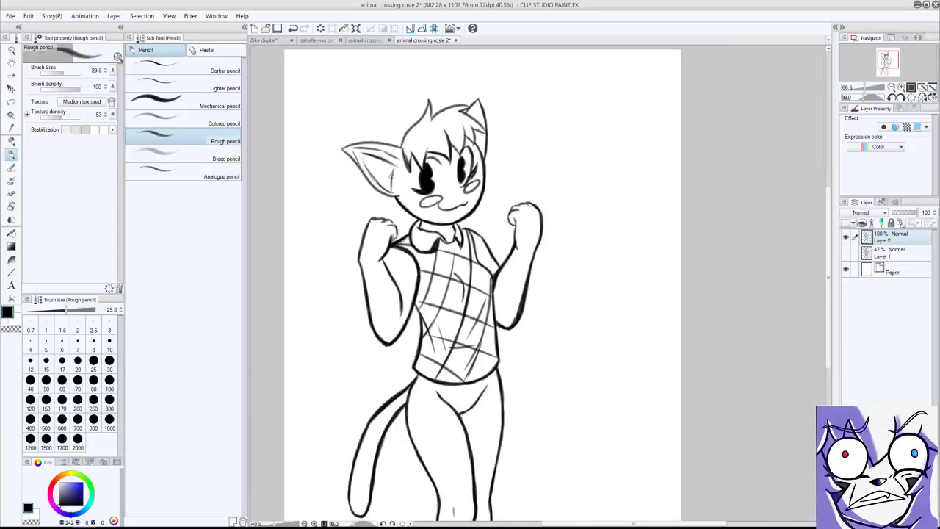
Thicken the hair outline across the top of the head, from the pointed tuft toward the character's left ear.
scroll(424, 102, up, 2)
scroll(424, 102, up, 3)
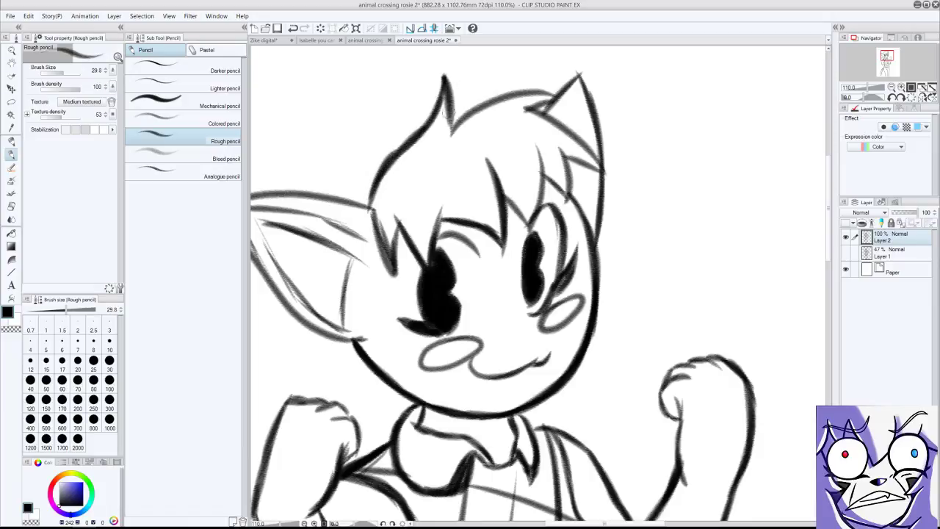
drag(450, 131, 517, 92)
scroll(478, 95, down, 7)
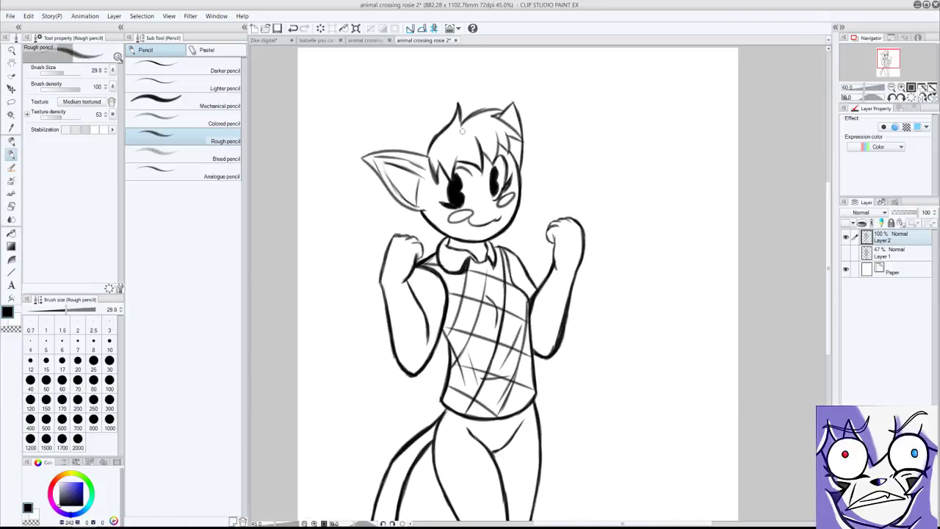
Review the whole figure and add a new empty layer above Layer 2.
scroll(472, 91, up, 6)
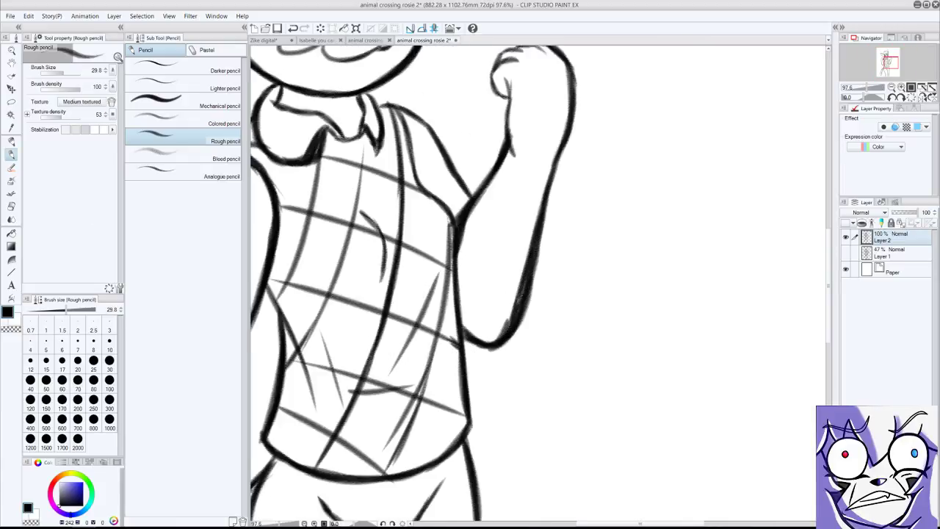
scroll(466, 368, down, 7)
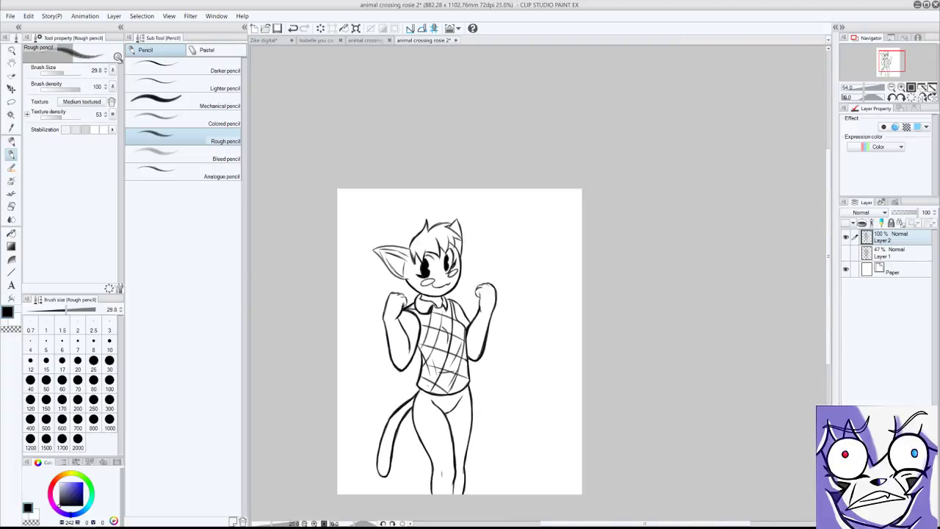
scroll(397, 462, up, 2)
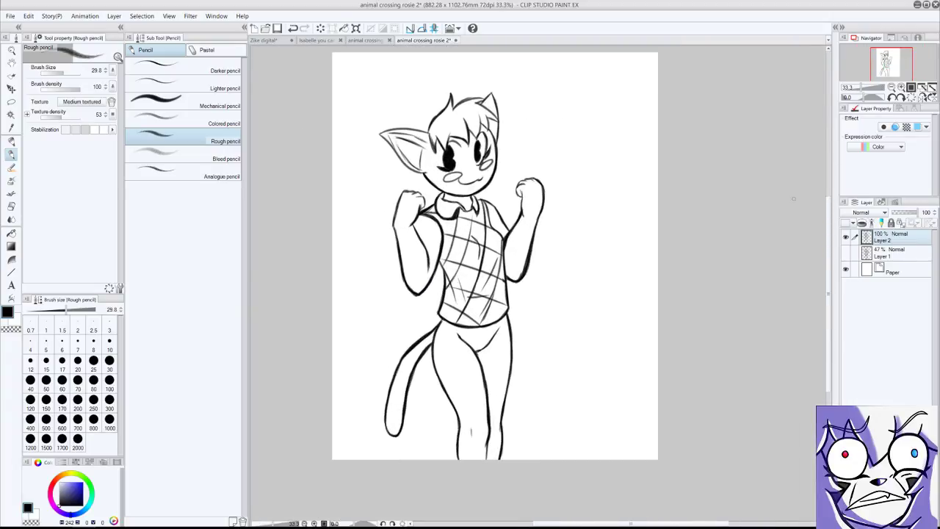
right_click(844, 203)
click(771, 199)
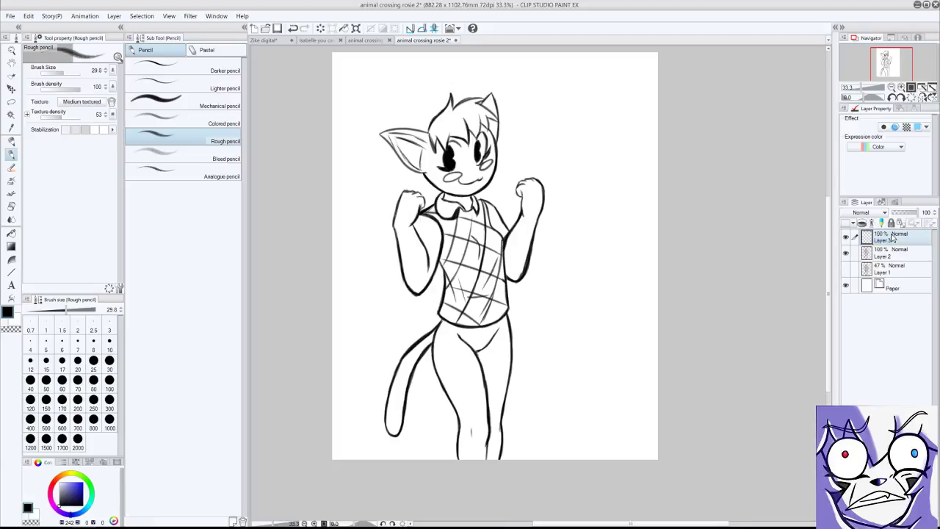
Inspect the line art of the torso, arms and hips, both up close and as a whole figure.
scroll(530, 257, up, 2)
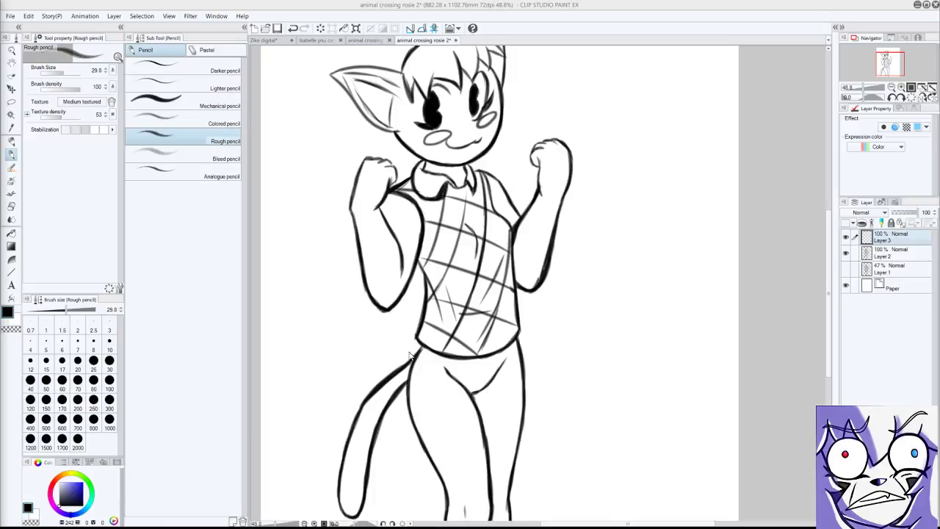
scroll(410, 356, up, 5)
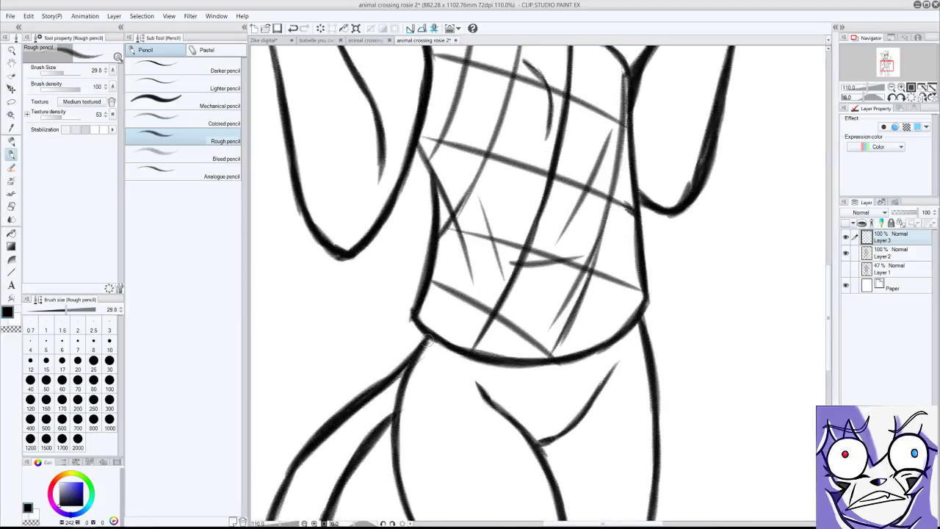
scroll(426, 341, down, 6)
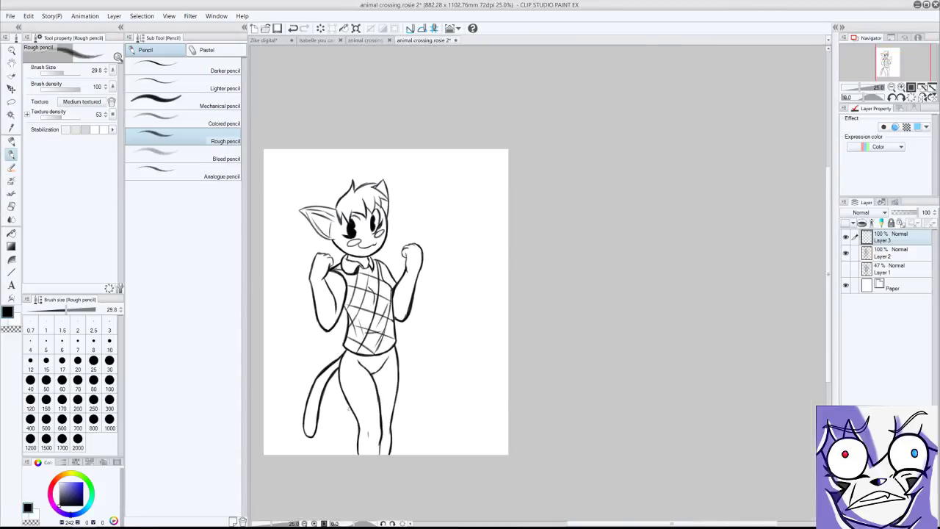
scroll(349, 409, up, 1)
scroll(349, 409, up, 3)
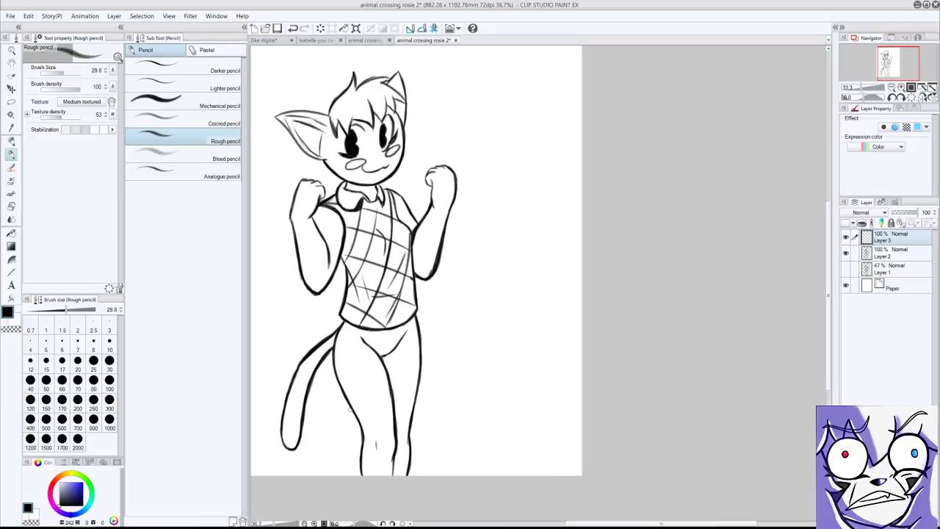
scroll(414, 229, up, 5)
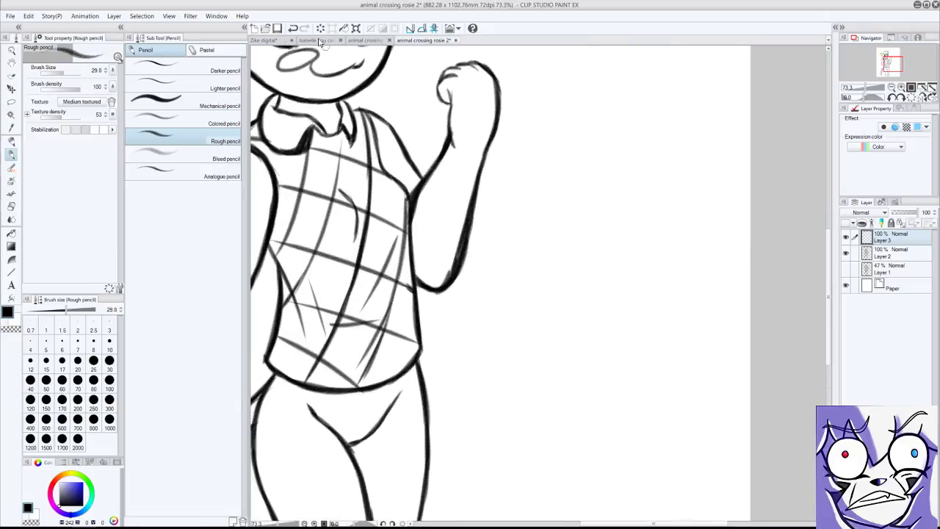
scroll(355, 108, up, 3)
scroll(355, 106, up, 2)
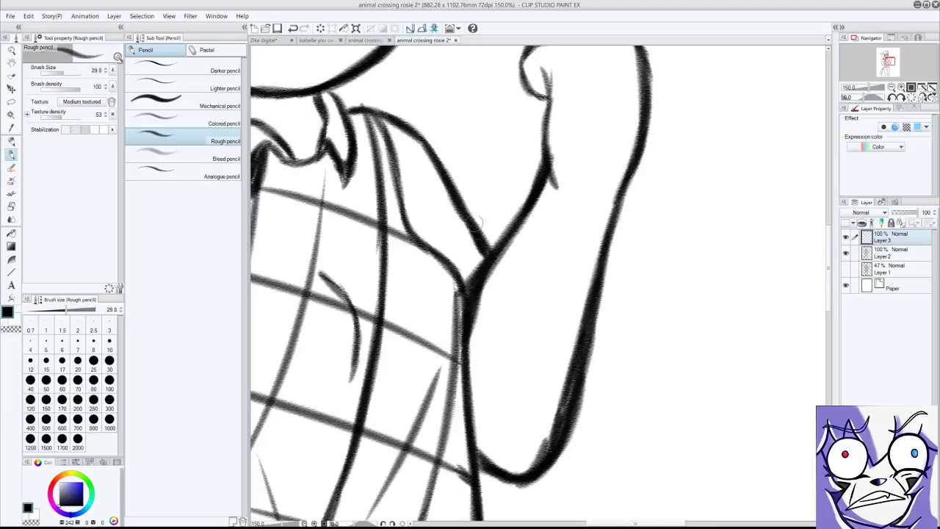
scroll(476, 253, down, 2)
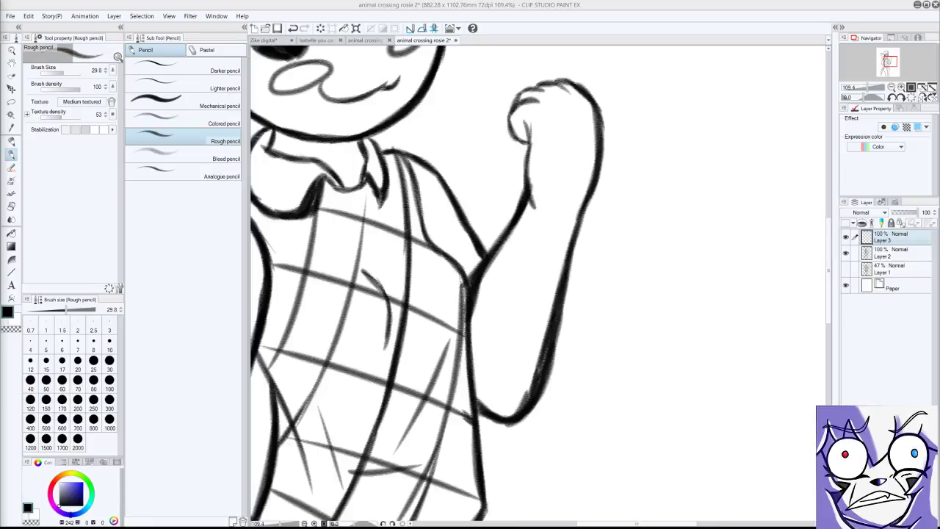
scroll(381, 317, down, 5)
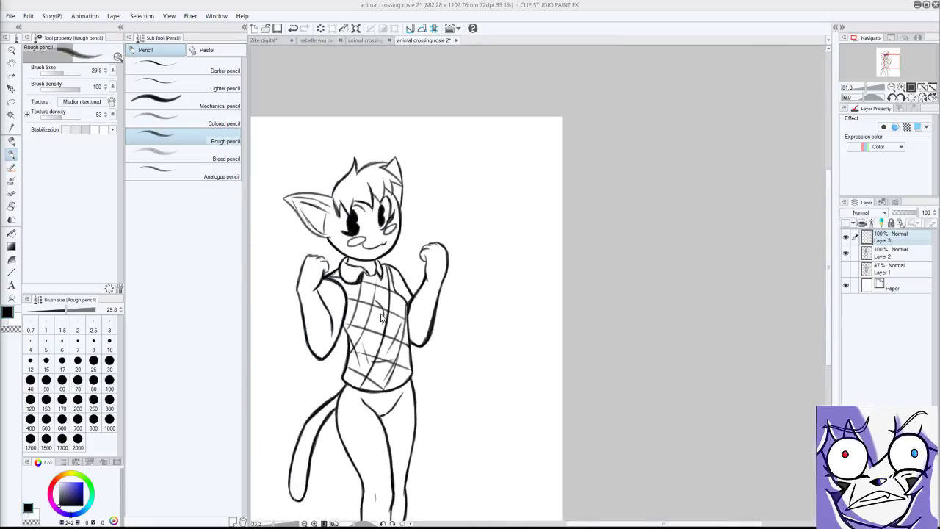
scroll(294, 394, down, 1)
scroll(313, 426, up, 4)
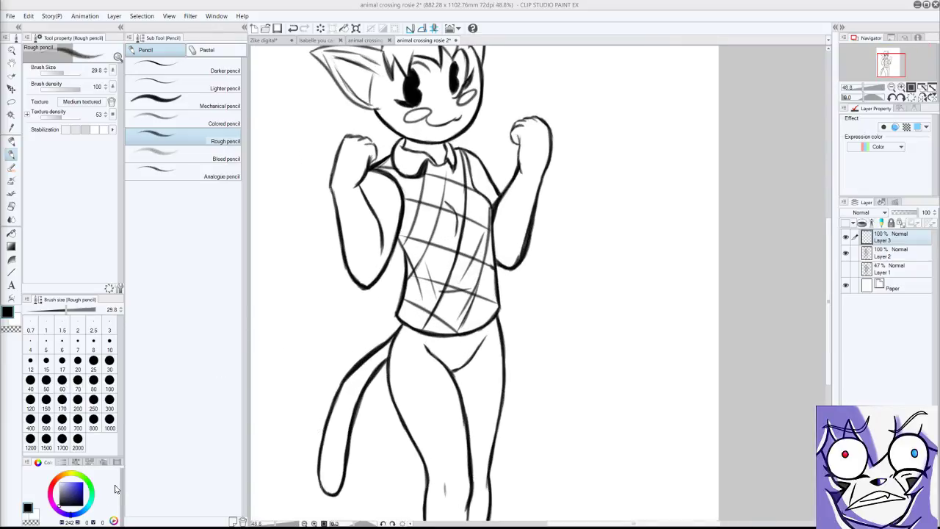
Pick a saturated blue and fill the hair on Layer 3 using the fill that refers to other layers.
click(82, 496)
click(84, 483)
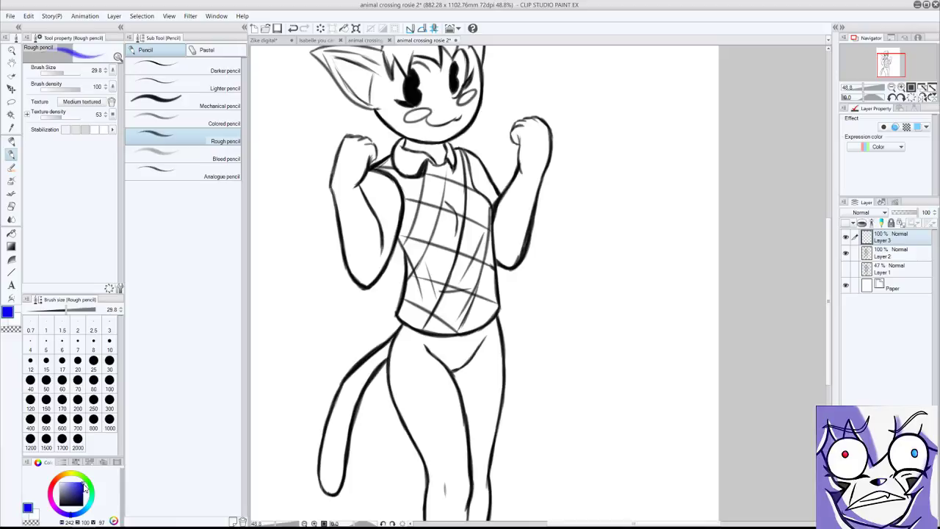
scroll(330, 367, down, 2)
scroll(343, 112, up, 1)
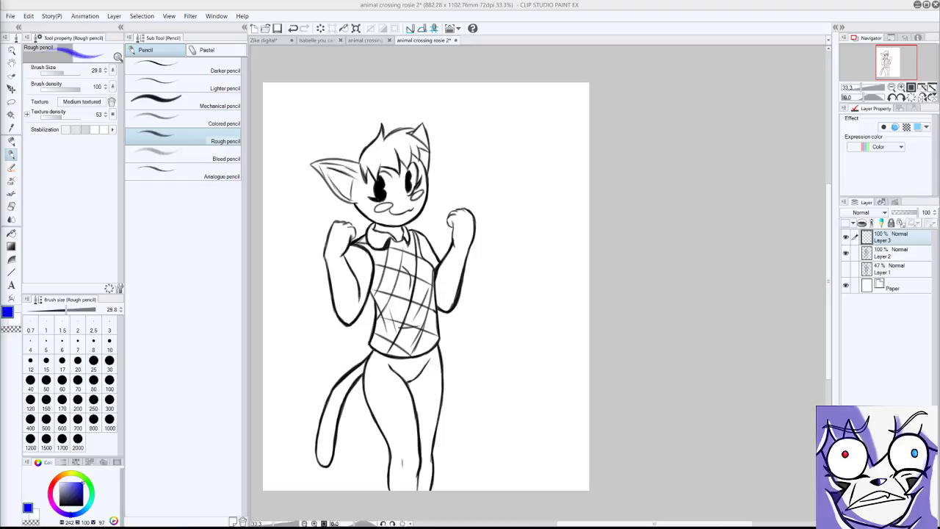
click(12, 207)
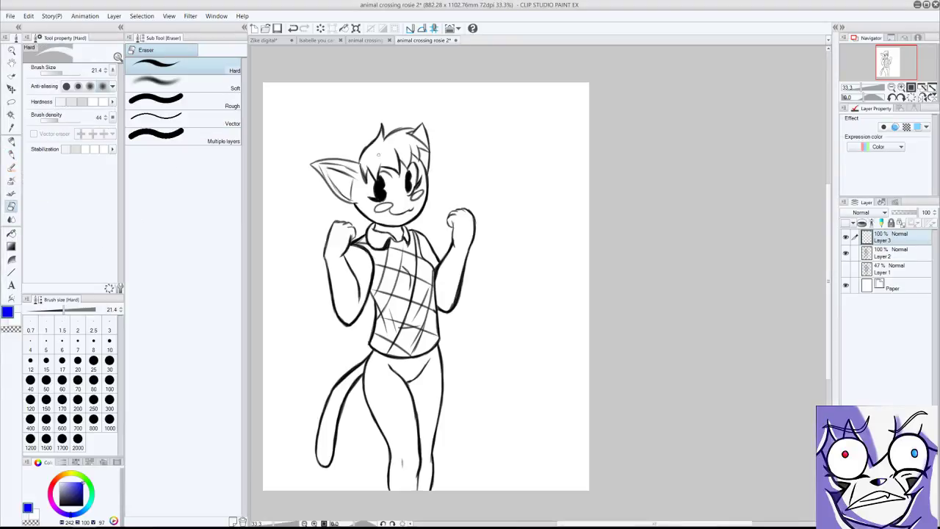
click(12, 234)
click(394, 147)
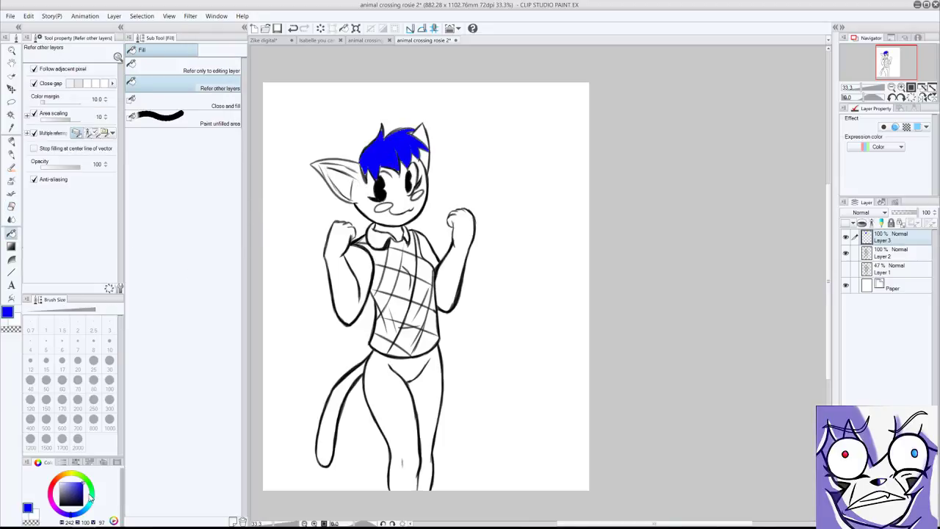
Refill the hair with a slightly less saturated blue and choose an even softer shade at saturation 85.
click(81, 482)
click(392, 148)
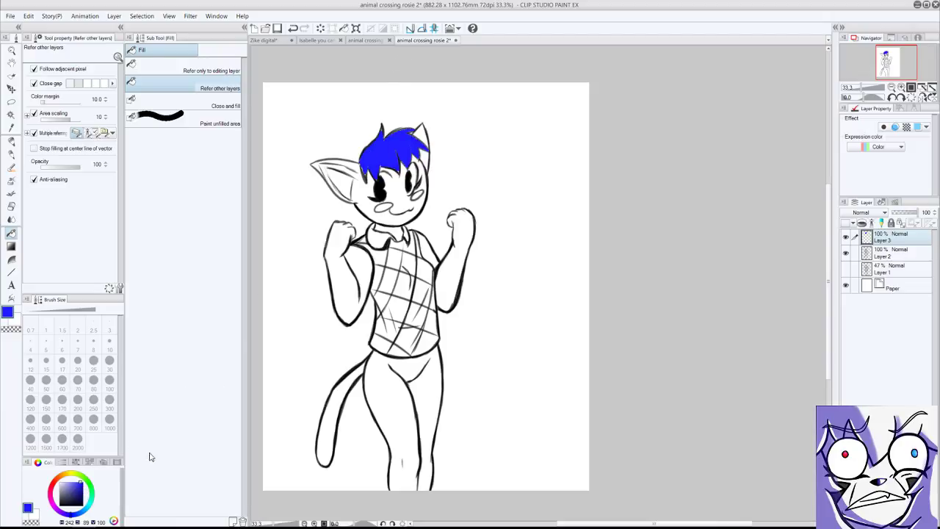
click(80, 483)
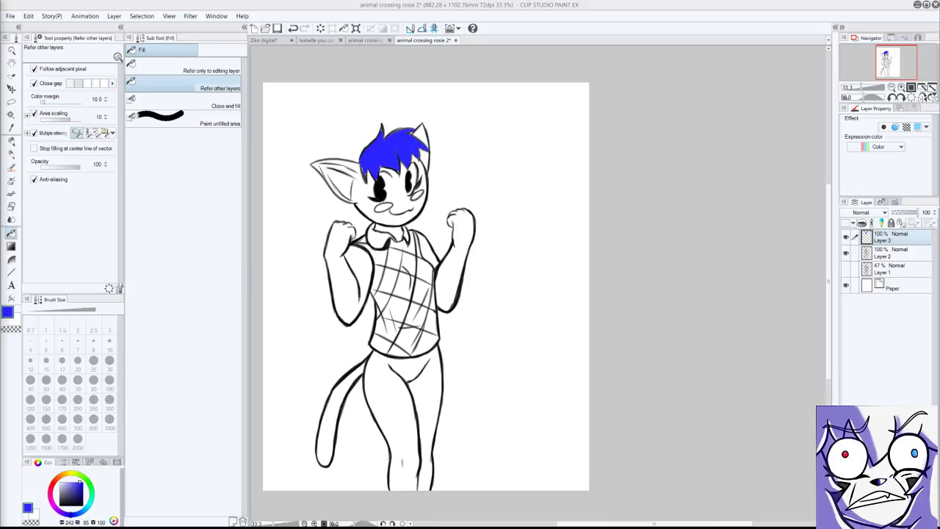
scroll(380, 185, up, 2)
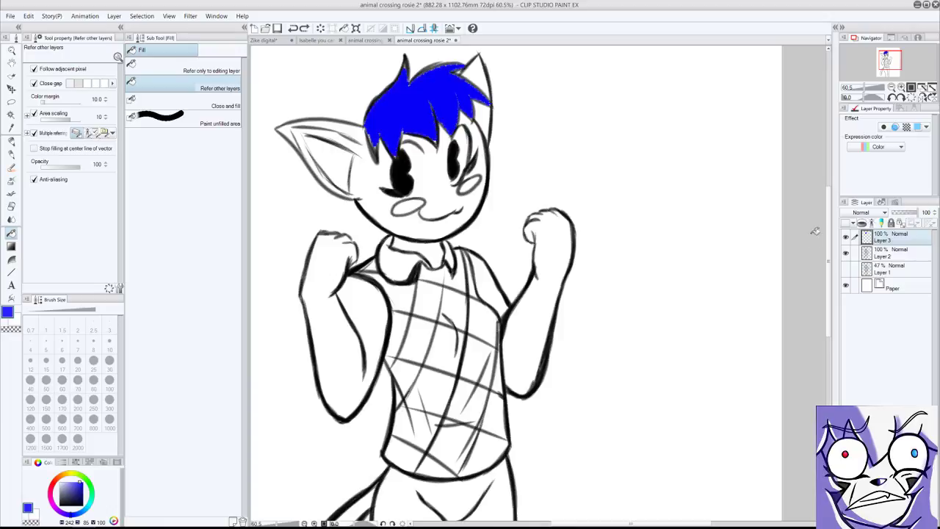
Undo the hair fill, then move Layer 3 beneath Layer 1 and fill the hair there with the softer blue.
key(ctrl+z)
drag(887, 237, 896, 275)
click(410, 112)
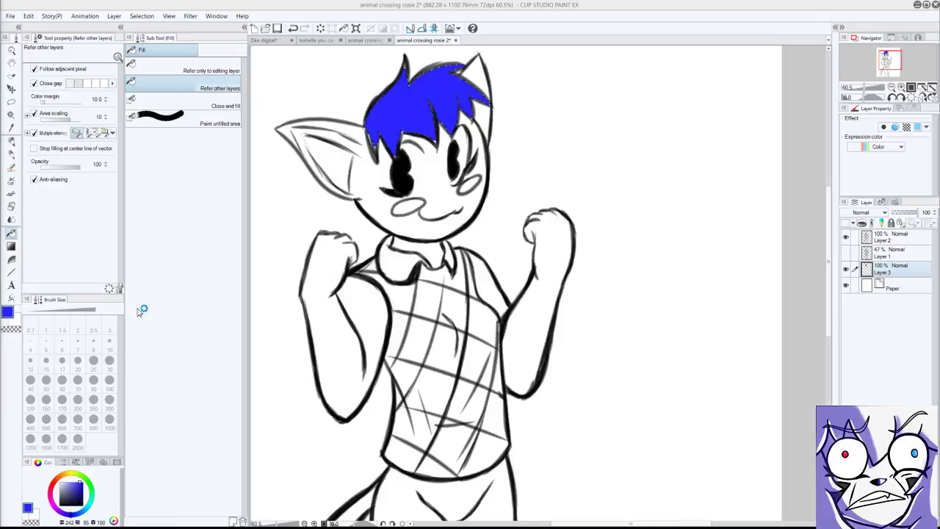
Recolour the hair fill with a lighter blue at hue 242, saturation 74 and value 100.
scroll(588, 279, down, 5)
scroll(568, 329, up, 3)
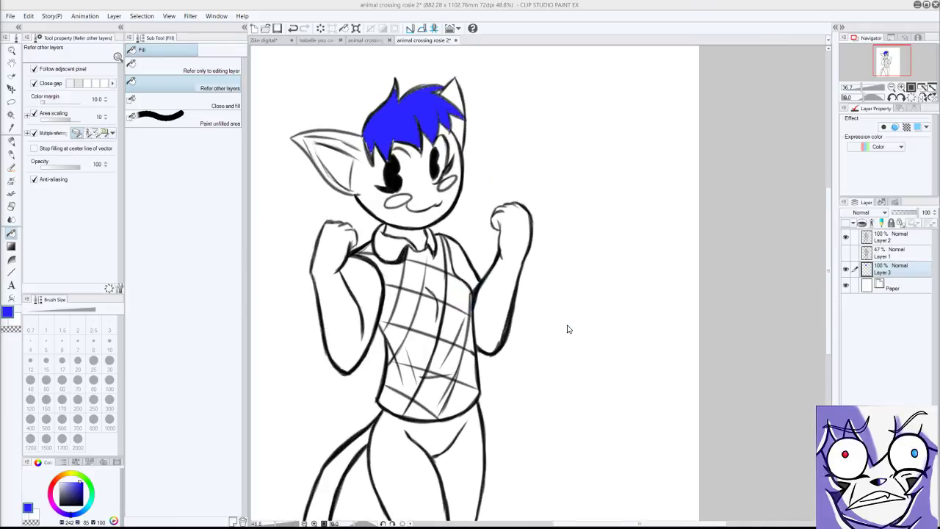
click(77, 482)
click(395, 131)
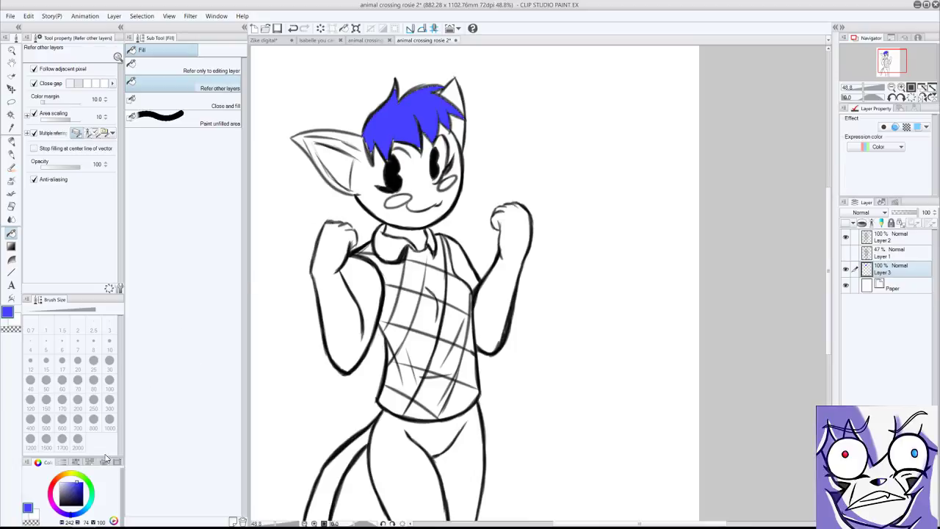
Try to fill the face and large ear with a lighter blue at saturation 54.
click(74, 480)
click(376, 180)
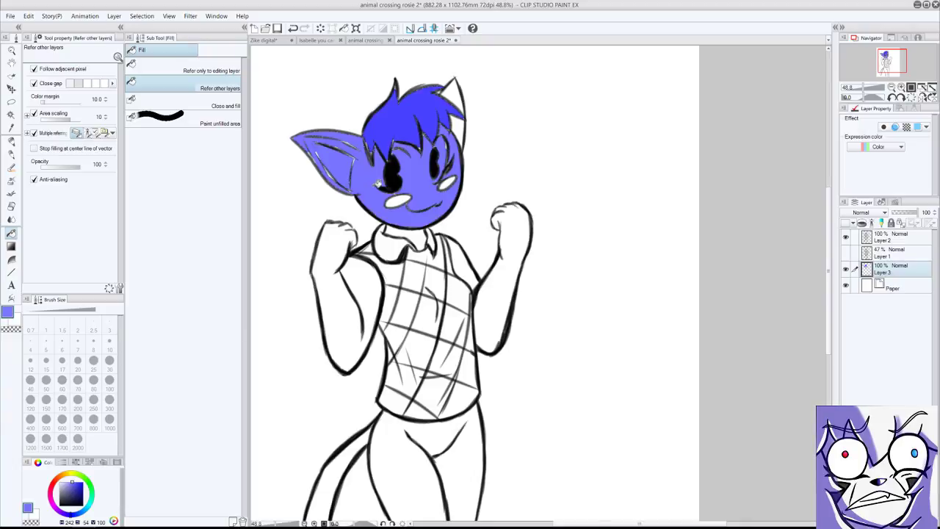
key(ctrl+z)
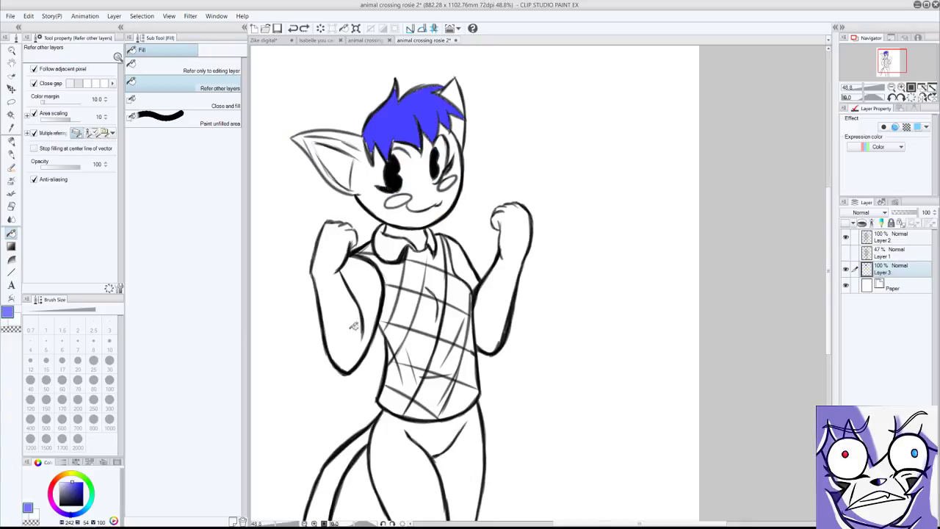
Fill both arms and fists with a light periwinkle blue at hue 242, saturation 41 and value 100.
click(365, 298)
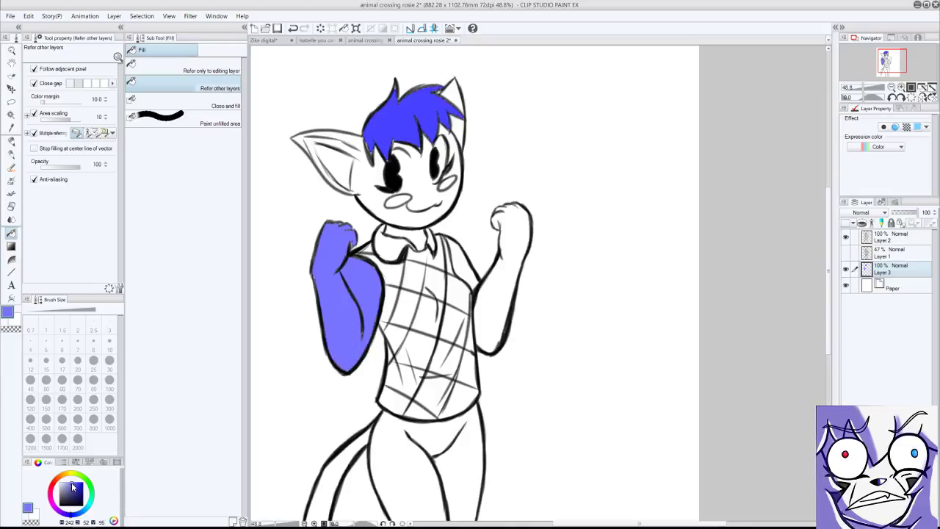
click(71, 488)
click(365, 270)
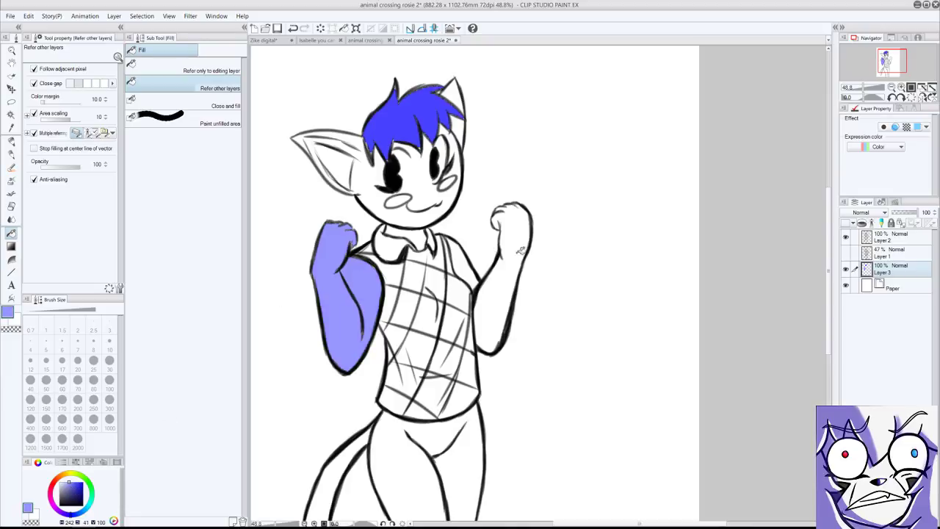
click(520, 250)
Fill the legs and the tail with the same light periwinkle blue.
scroll(399, 433, down, 2)
click(402, 460)
scroll(375, 477, down, 2)
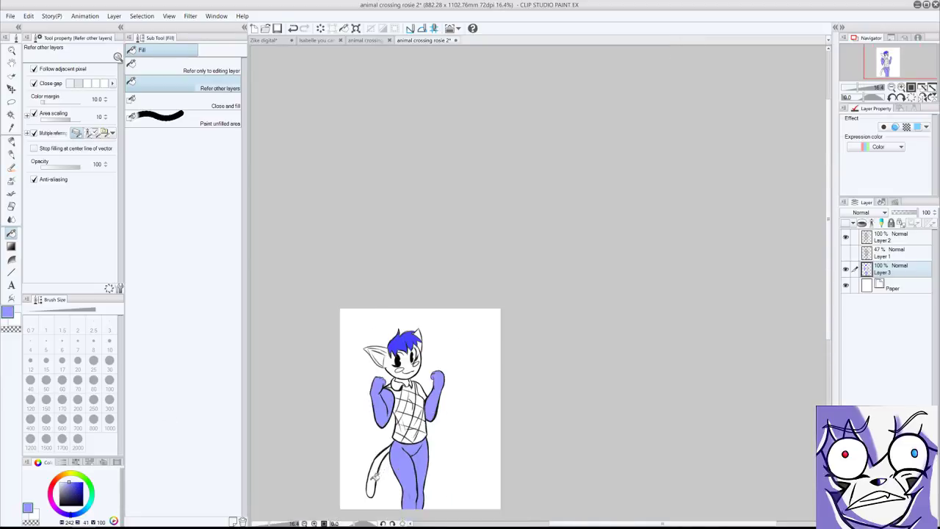
scroll(375, 477, up, 2)
click(381, 460)
Fill the face and the large ear with the light periwinkle blue.
scroll(476, 245, up, 1)
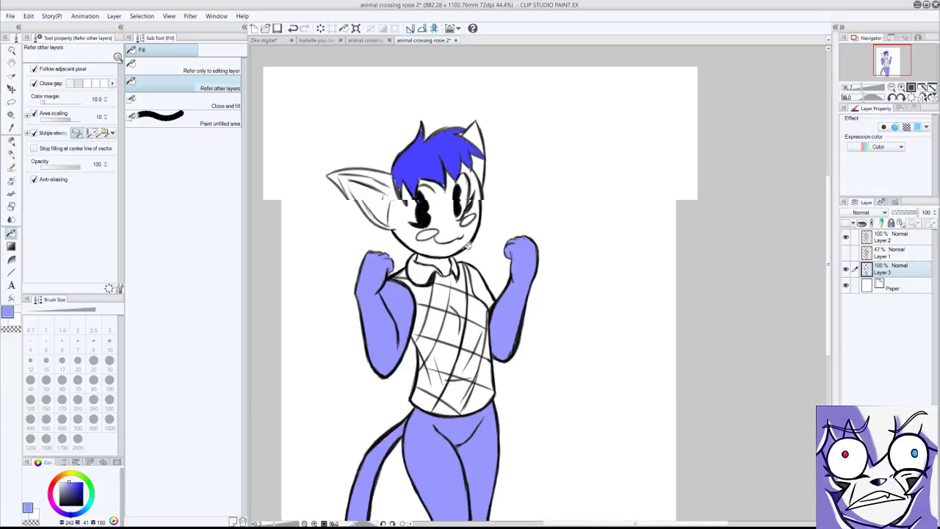
scroll(468, 245, up, 3)
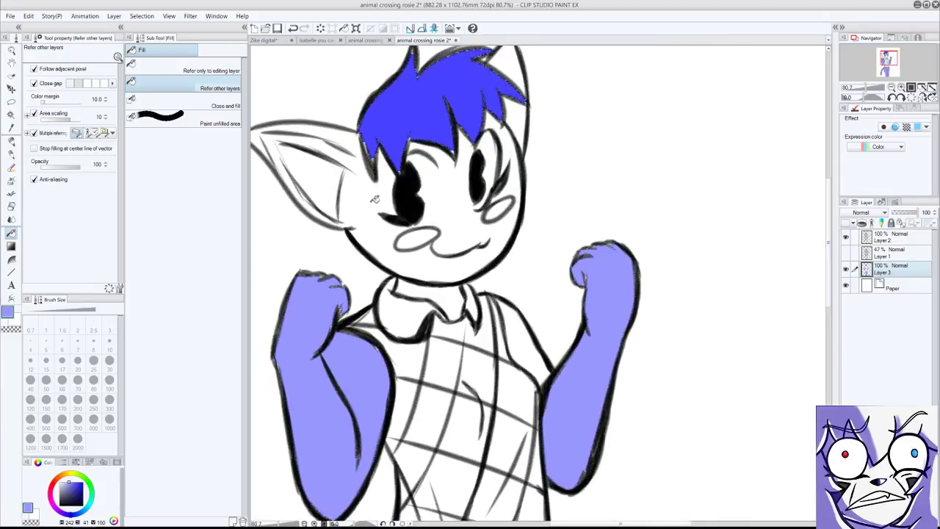
click(375, 199)
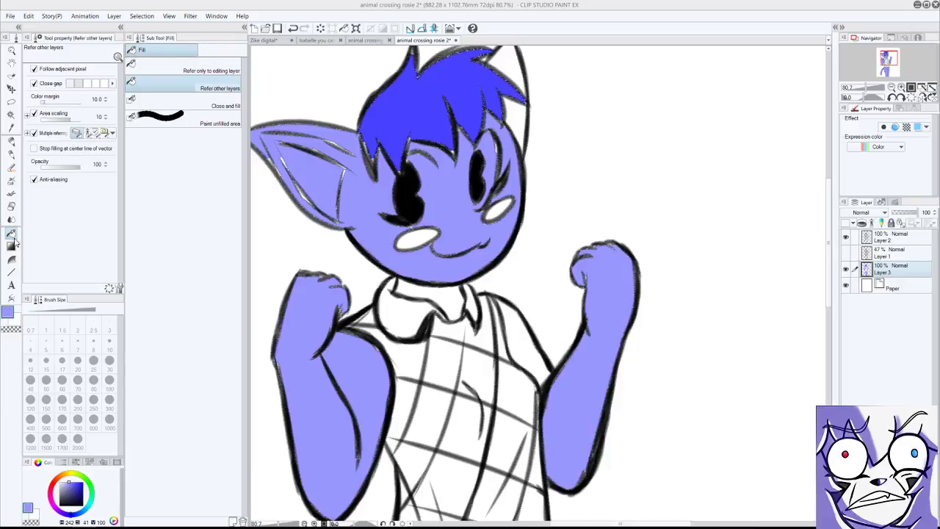
Erase a strip of the blue fill inside the large ear with the Hard eraser and pick a pinkish red.
click(11, 207)
mouse_move(279, 151)
mouse_down()
mouse_move(293, 180)
mouse_move(273, 145)
mouse_move(288, 182)
mouse_move(270, 146)
mouse_up()
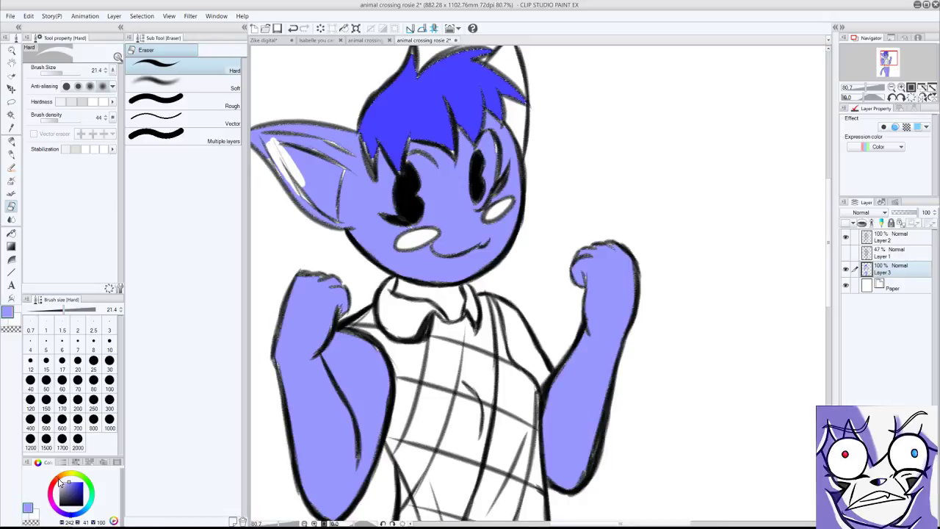
click(61, 483)
click(77, 485)
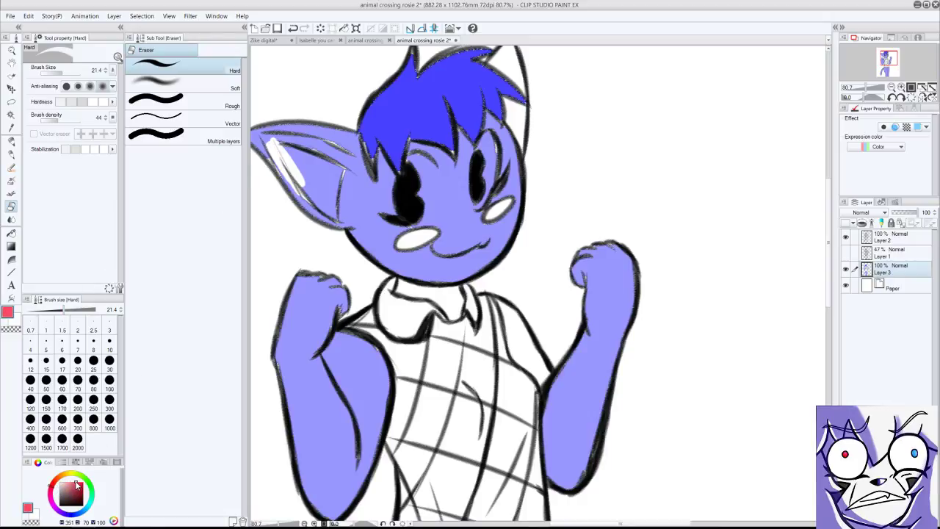
mouse_move(287, 150)
mouse_down()
mouse_move(311, 193)
mouse_move(284, 151)
mouse_up()
Paint the inside of the large ear pinkish red with the Oil paint flat brush.
click(11, 168)
click(12, 144)
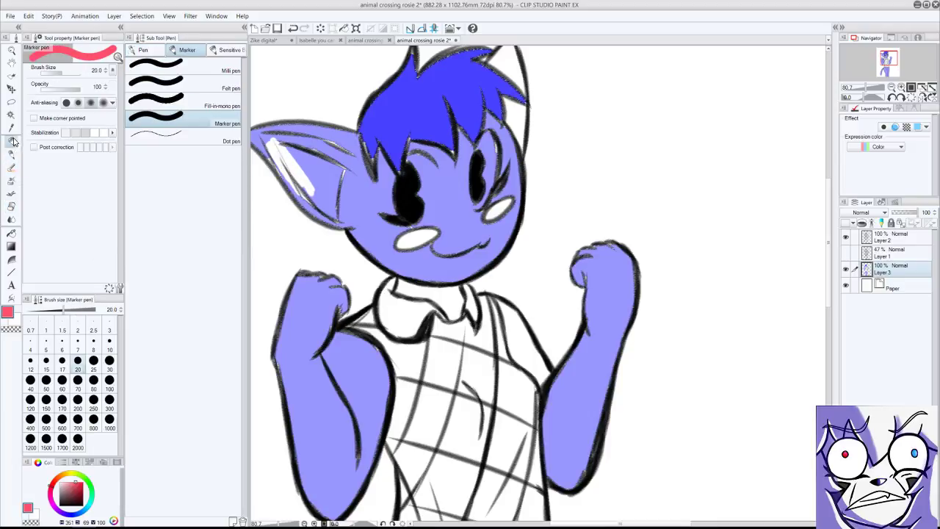
click(11, 169)
mouse_move(283, 151)
mouse_down()
mouse_move(318, 180)
mouse_move(291, 151)
mouse_up()
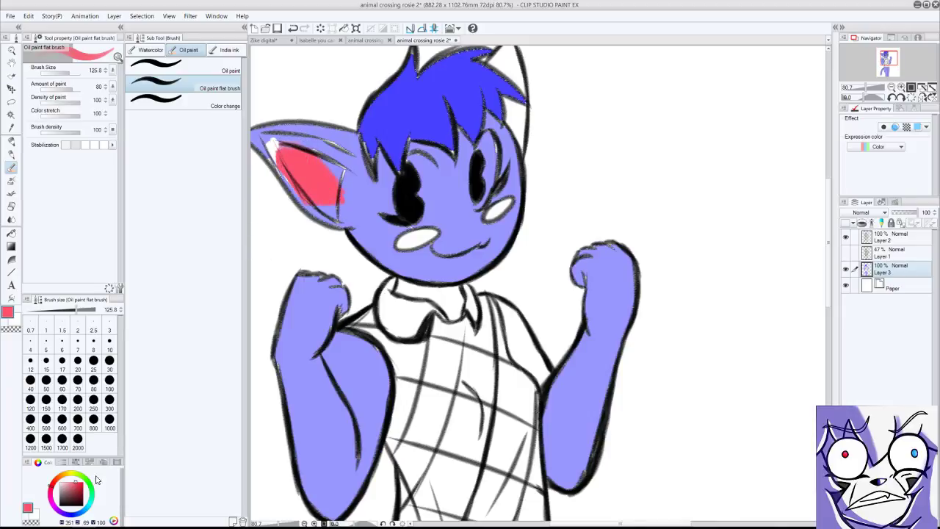
Choose a lighter pink at saturation 49 and paint over the whole inner ear with the Oil paint brush.
click(73, 483)
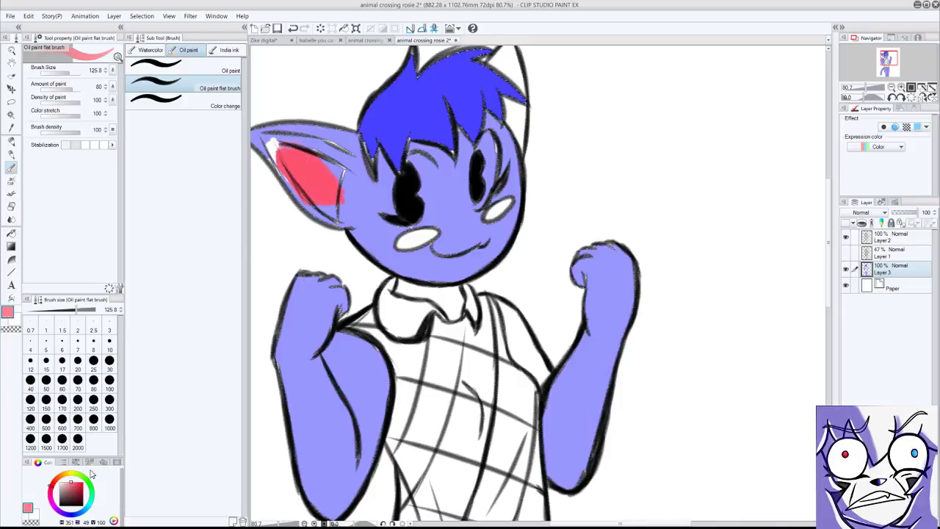
click(12, 153)
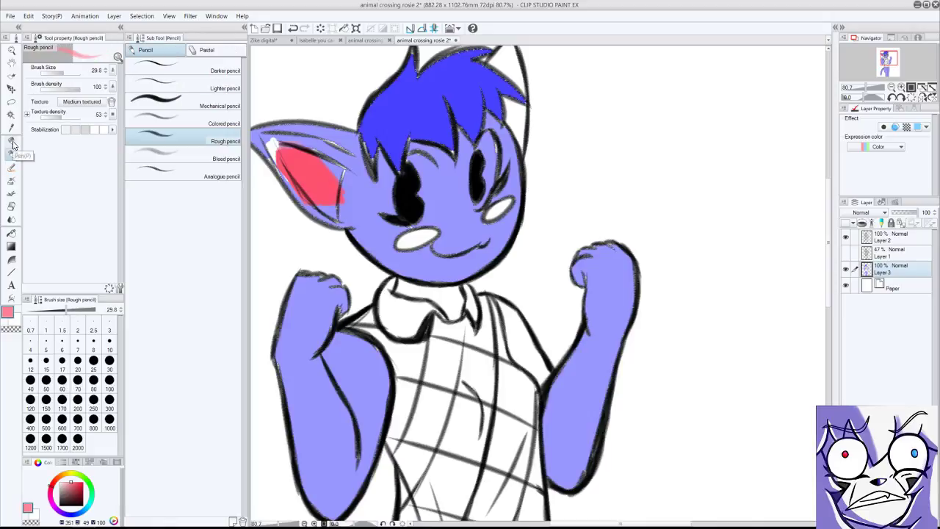
click(12, 180)
click(11, 167)
click(154, 63)
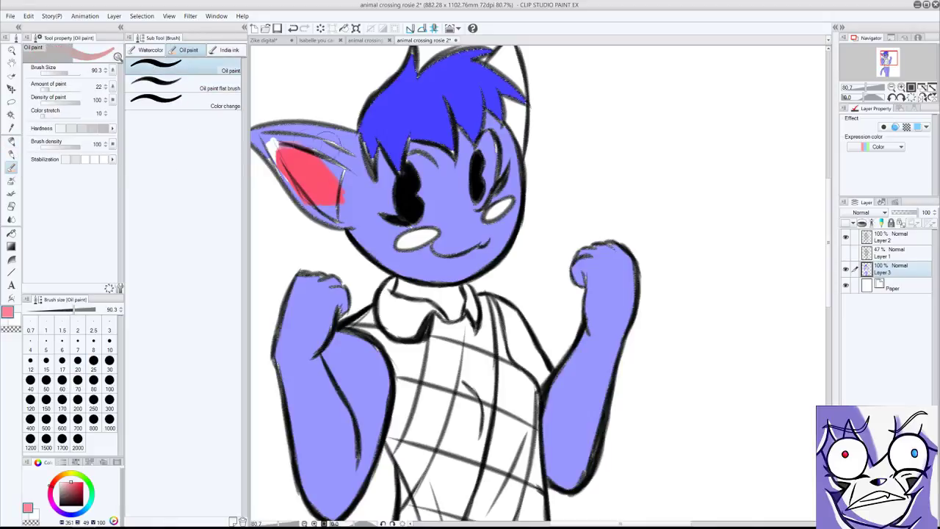
mouse_move(301, 147)
mouse_down()
mouse_move(268, 176)
mouse_move(268, 136)
mouse_move(337, 165)
mouse_move(331, 197)
mouse_move(315, 206)
mouse_up()
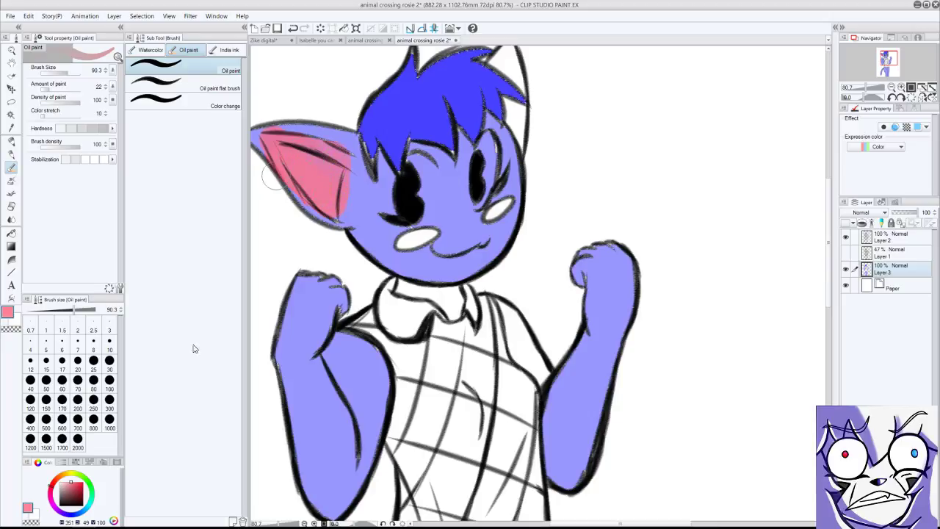
Choose a very pale pink at saturation 5 and paint the centre of the large inner ear with the Oil paint brush.
click(67, 484)
click(64, 482)
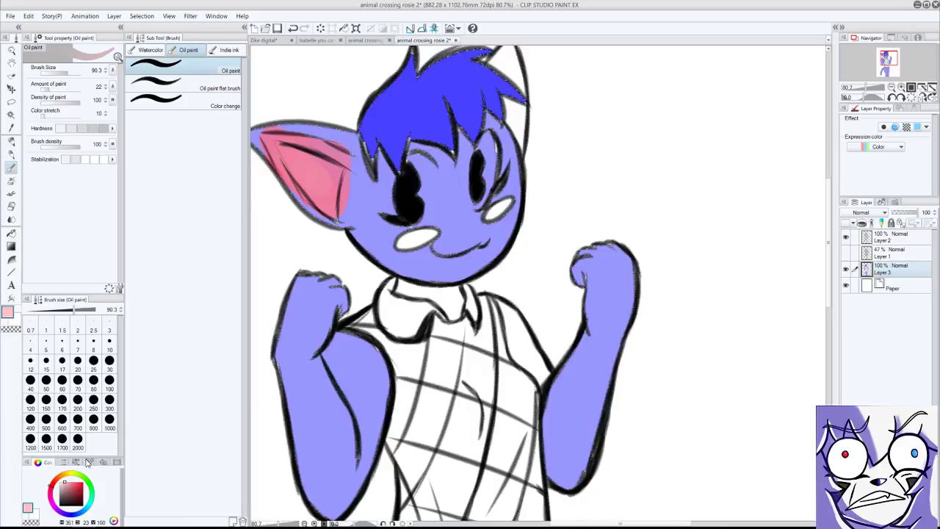
click(60, 484)
mouse_move(309, 169)
mouse_down()
mouse_move(324, 193)
mouse_move(295, 160)
mouse_move(324, 183)
mouse_move(326, 175)
mouse_move(283, 150)
mouse_move(305, 176)
mouse_move(284, 147)
mouse_move(313, 188)
mouse_move(285, 144)
mouse_move(306, 136)
mouse_move(328, 156)
mouse_move(287, 147)
mouse_move(339, 147)
mouse_move(284, 140)
mouse_move(326, 162)
mouse_move(327, 183)
mouse_up()
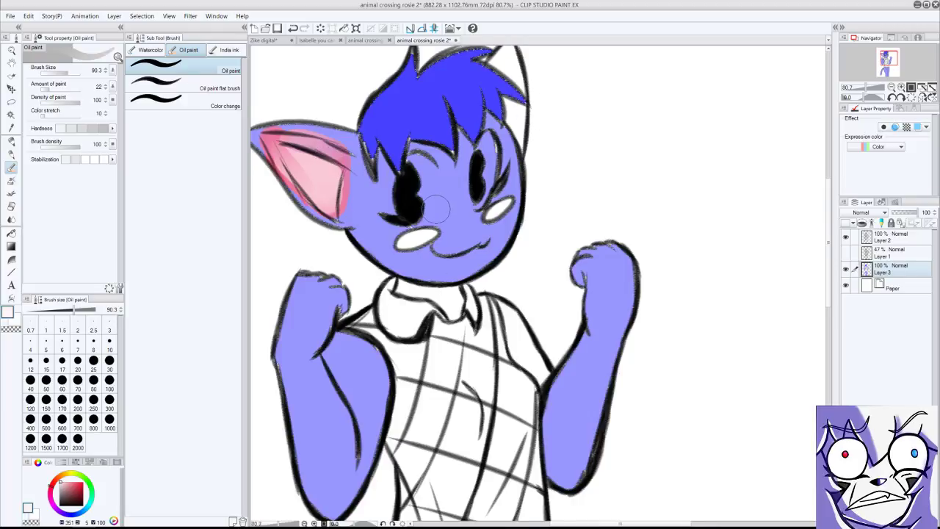
Sample the periwinkle fur colour from the face and fill the small far ear with it.
scroll(441, 195, down, 3)
scroll(441, 194, up, 2)
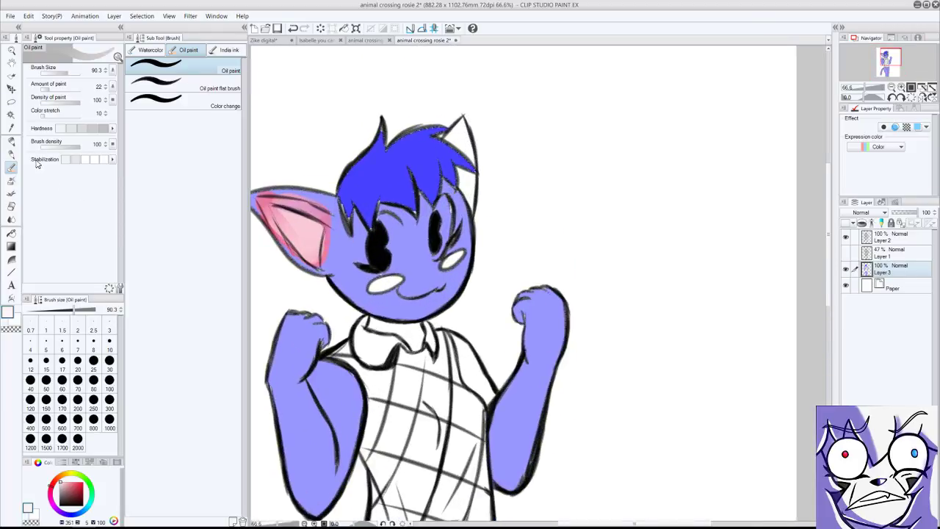
click(12, 131)
click(11, 127)
click(317, 243)
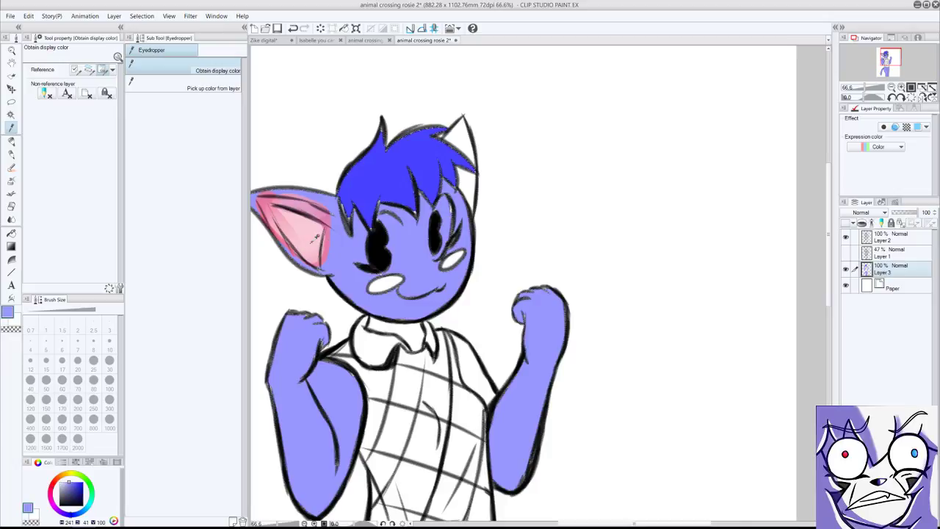
click(12, 193)
click(11, 233)
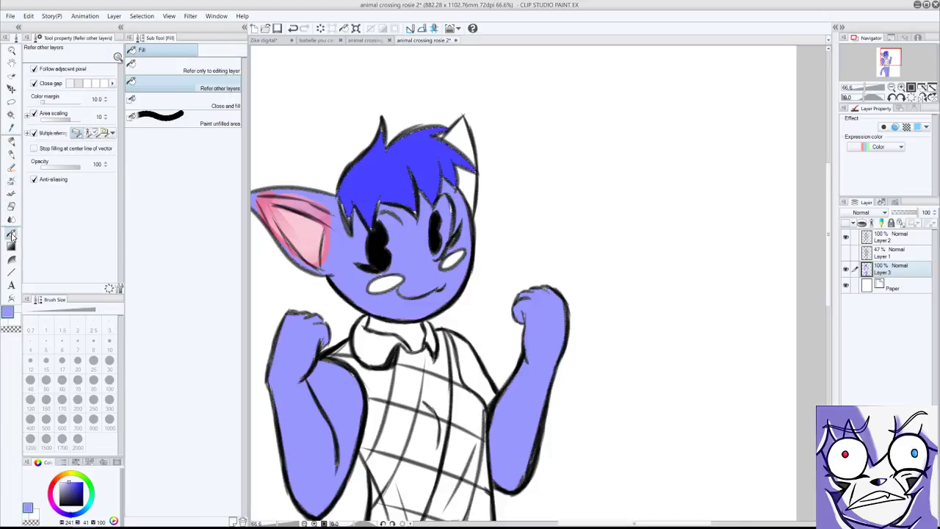
click(464, 137)
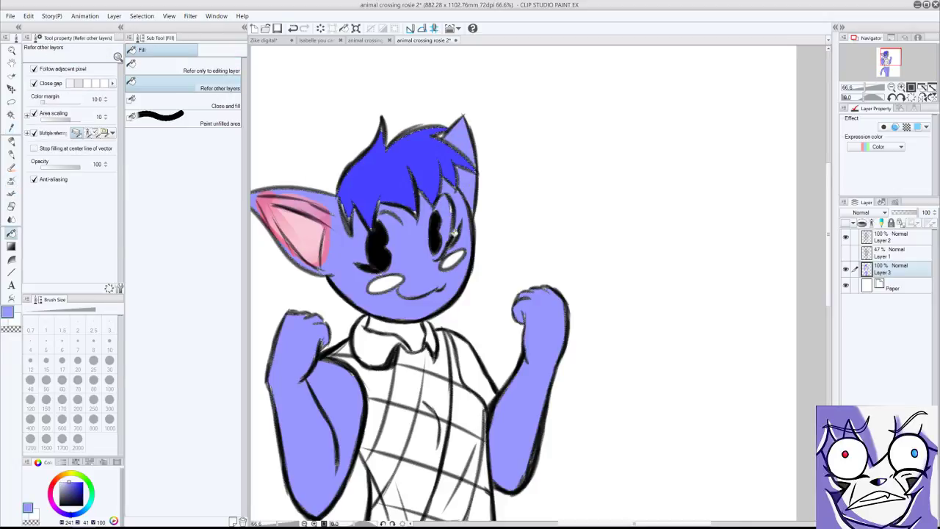
Erase the blue fill from the whites of both eyes with the Hard eraser, undoing stray strokes and cleaning up the edges.
scroll(455, 235, up, 4)
click(12, 206)
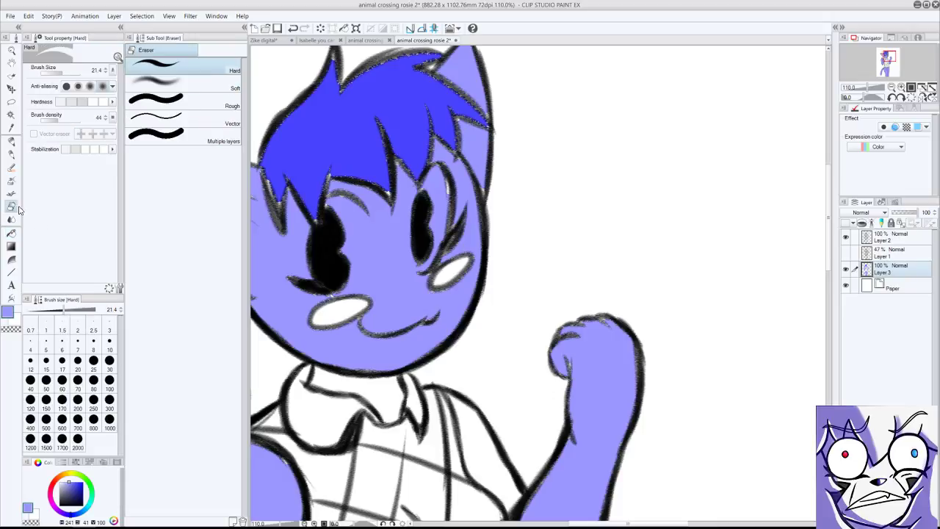
mouse_move(435, 189)
mouse_down()
mouse_move(427, 178)
mouse_move(441, 245)
mouse_move(420, 273)
mouse_up()
mouse_move(326, 201)
mouse_down()
mouse_move(347, 238)
mouse_move(355, 207)
mouse_move(342, 217)
mouse_move(352, 202)
mouse_move(357, 278)
mouse_move(345, 248)
mouse_move(351, 279)
mouse_up()
key(ctrl+z)
key(ctrl+z)
key(ctrl+z)
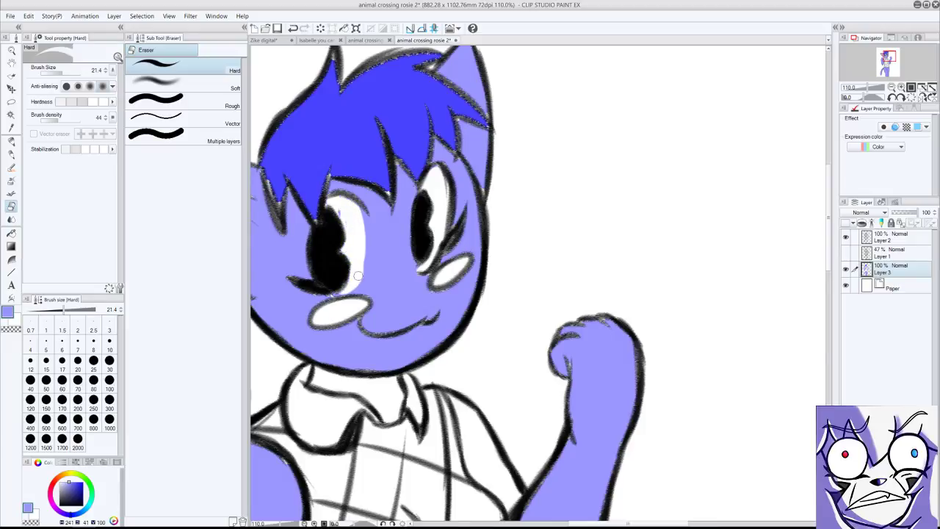
mouse_move(357, 242)
mouse_down()
mouse_move(361, 266)
mouse_move(357, 214)
mouse_move(357, 276)
mouse_move(360, 224)
mouse_move(356, 265)
mouse_up()
mouse_move(344, 217)
mouse_down()
mouse_move(337, 214)
mouse_move(346, 206)
mouse_up()
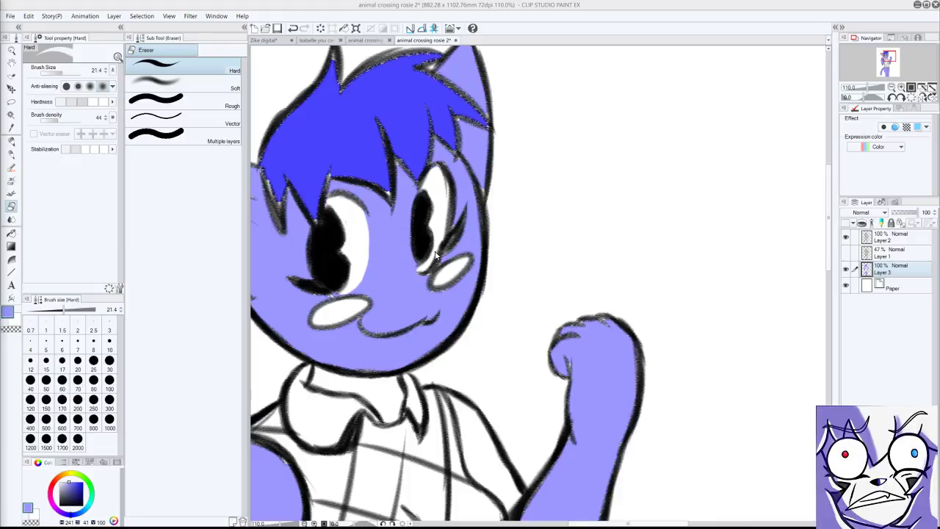
Choose a salmon pink and paint both cheek ovals with the Oil paint brush at size 20.3.
scroll(533, 280, down, 3)
scroll(371, 256, down, 1)
scroll(371, 306, up, 2)
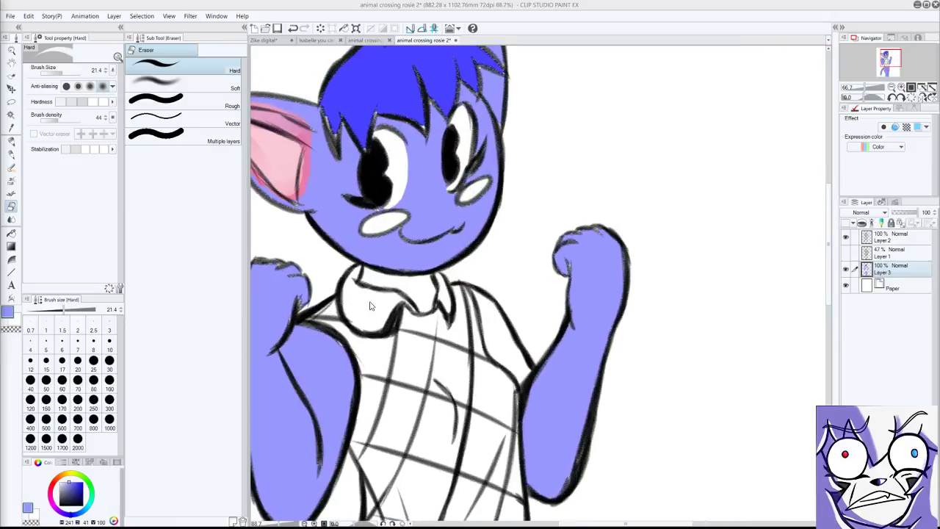
scroll(371, 306, up, 3)
click(57, 482)
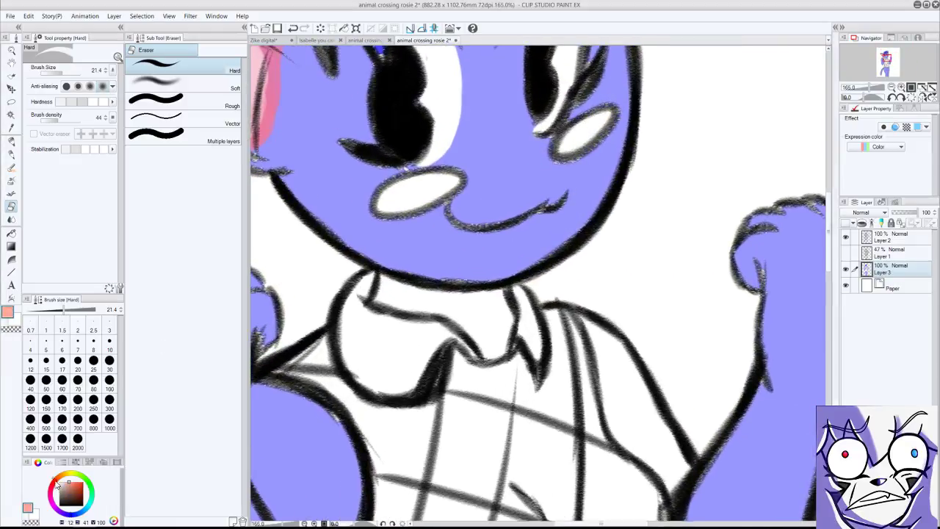
mouse_move(57, 483)
mouse_down()
mouse_move(71, 482)
mouse_move(57, 485)
mouse_up()
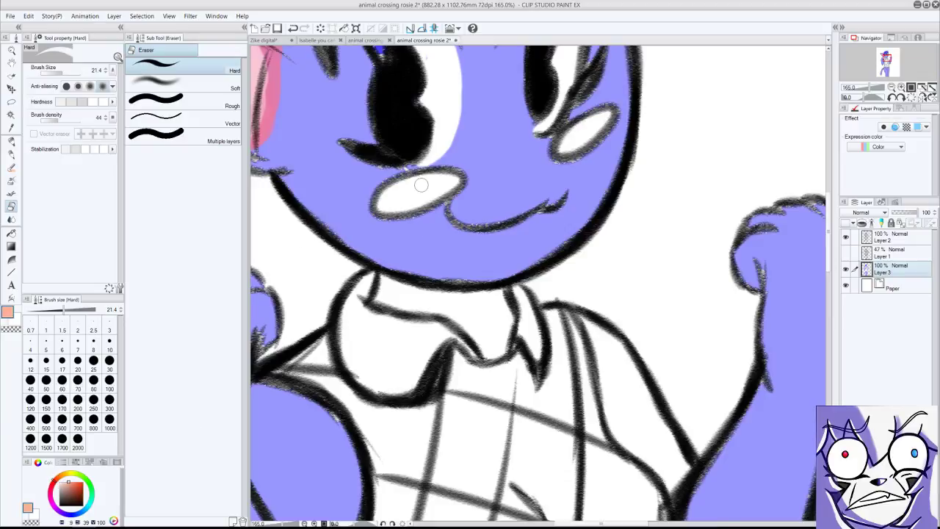
key(b)
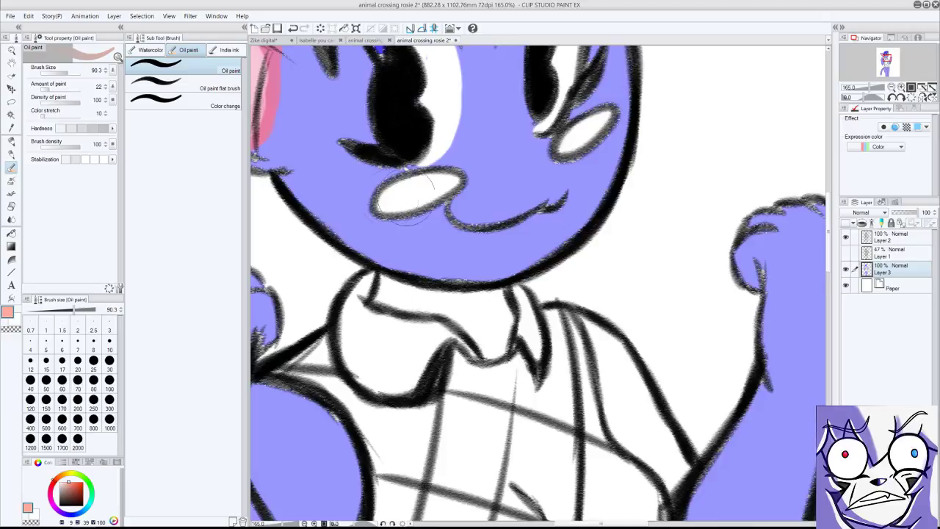
drag(75, 314, 63, 310)
mouse_move(397, 203)
mouse_down()
mouse_move(424, 181)
mouse_move(392, 193)
mouse_move(423, 190)
mouse_move(395, 208)
mouse_move(412, 186)
mouse_move(447, 177)
mouse_move(417, 177)
mouse_move(377, 202)
mouse_move(388, 210)
mouse_move(426, 198)
mouse_move(402, 210)
mouse_move(453, 181)
mouse_up()
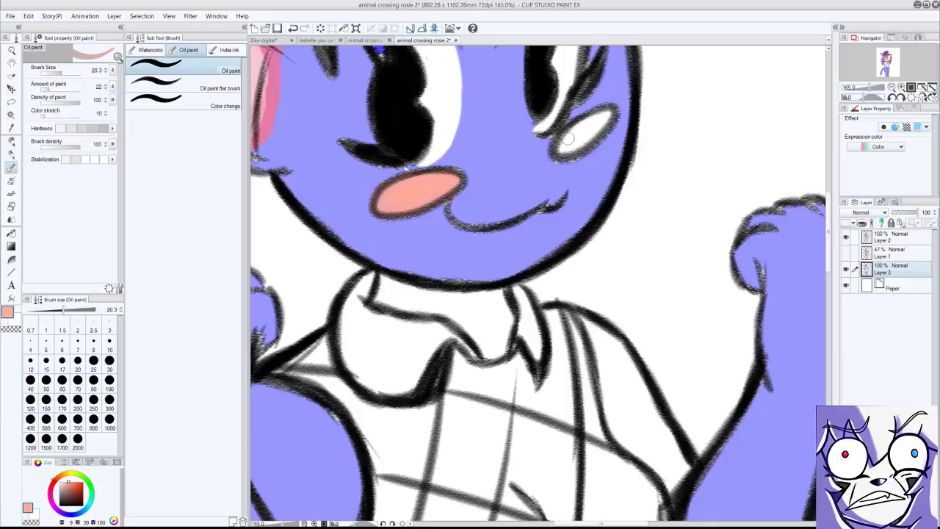
mouse_move(569, 139)
mouse_down()
mouse_move(597, 119)
mouse_move(570, 147)
mouse_move(578, 140)
mouse_up()
Sample the periwinkle fur colour and fill the neck between the collar points with it.
scroll(365, 288, down, 5)
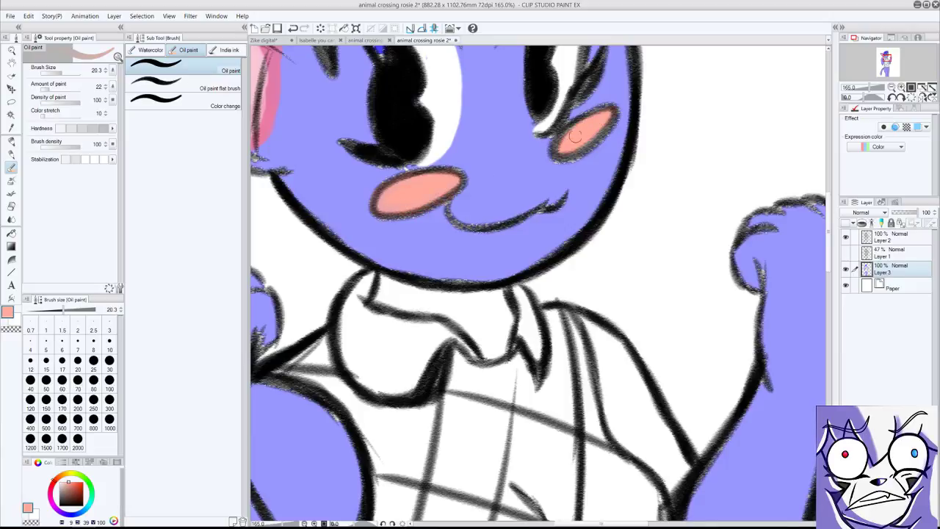
scroll(374, 274, up, 3)
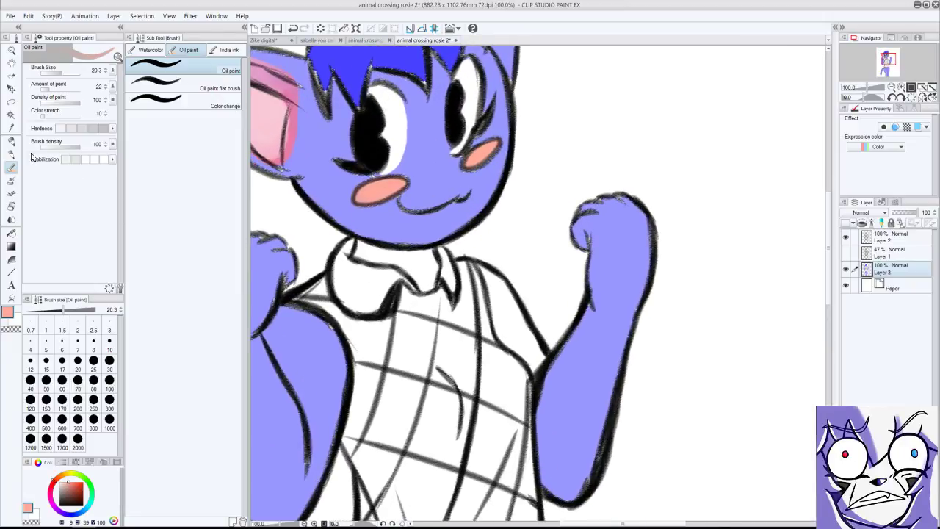
click(12, 129)
click(333, 181)
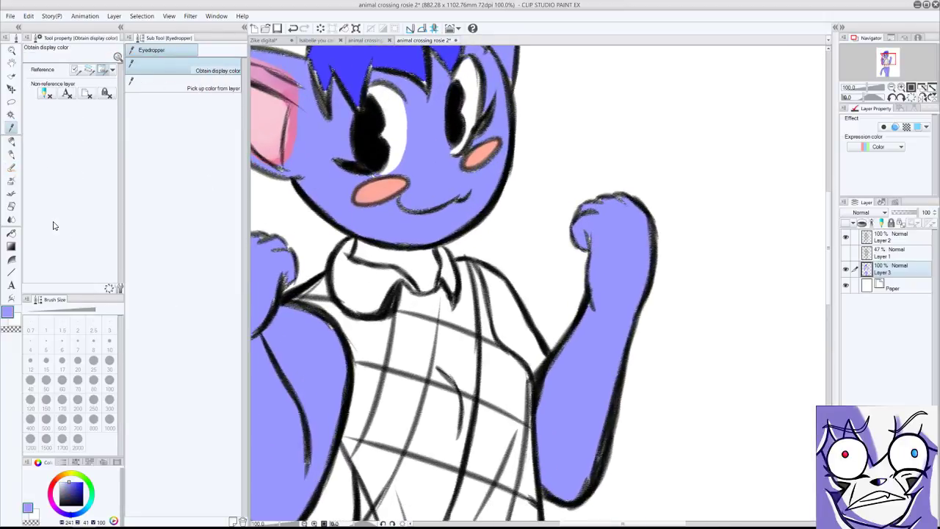
click(12, 234)
click(419, 263)
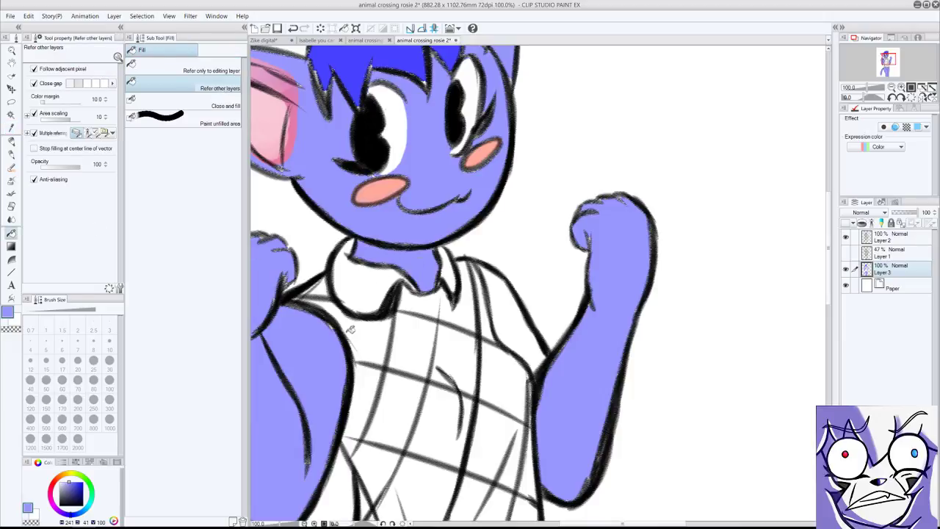
Touch up the unfilled edges of both arms and fists in periwinkle with the Oil paint brush.
scroll(361, 303, down, 4)
scroll(387, 307, down, 1)
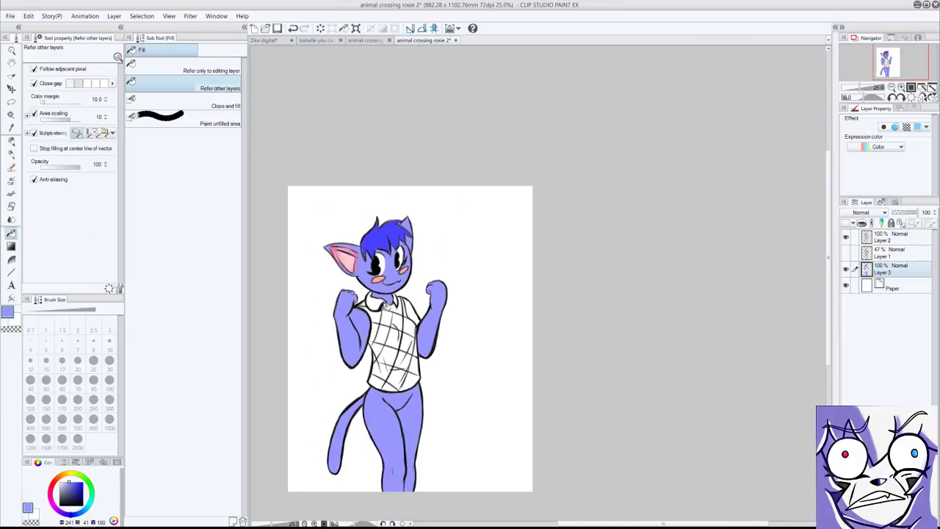
scroll(373, 380, up, 2)
scroll(372, 380, up, 1)
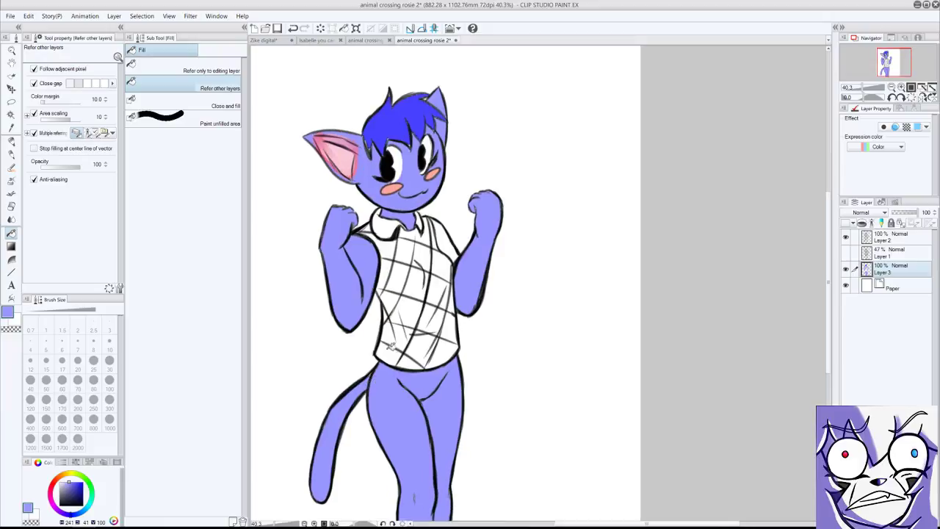
scroll(294, 325, up, 8)
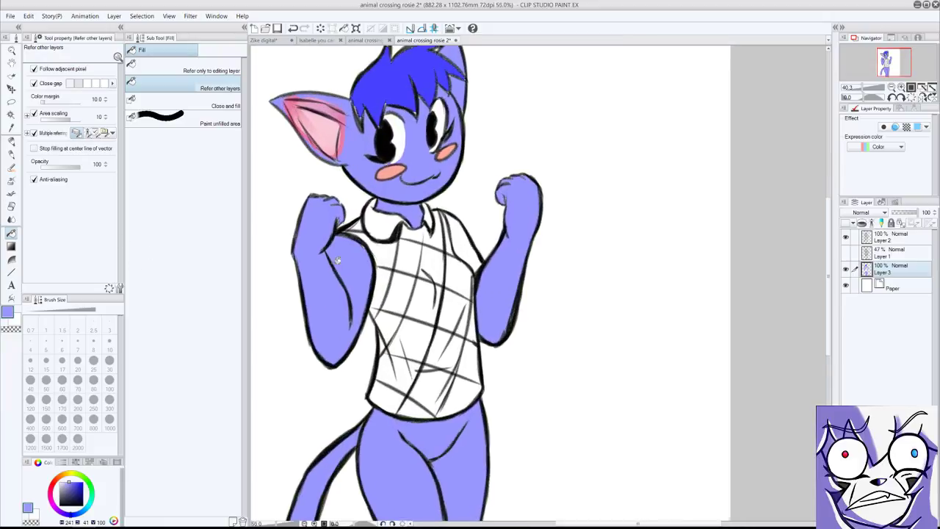
click(13, 129)
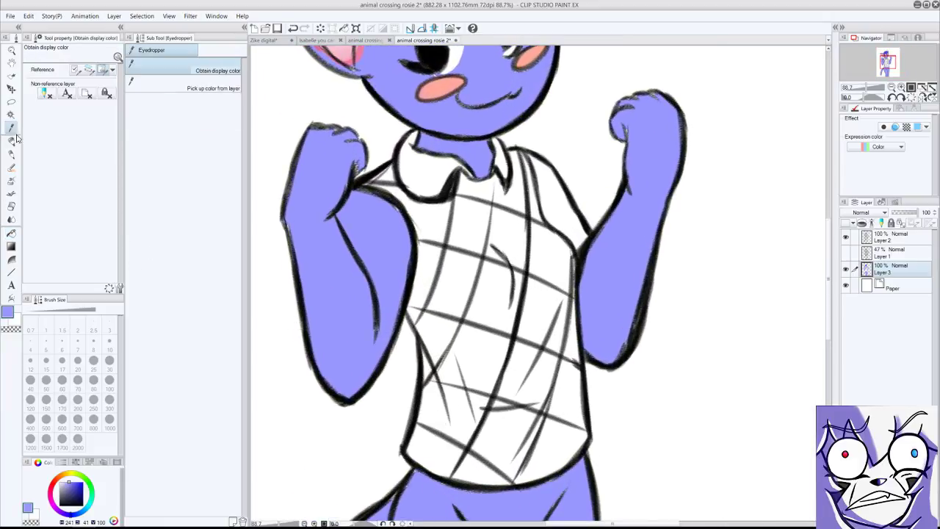
click(14, 195)
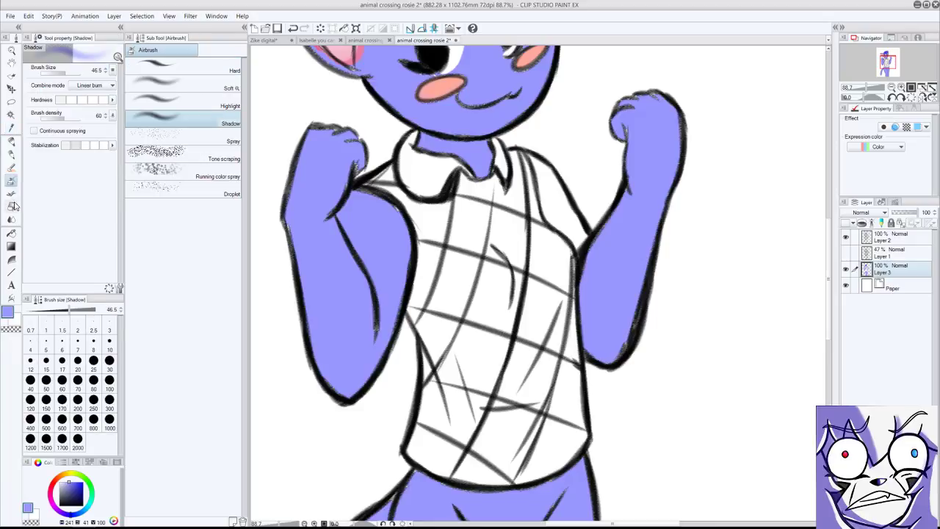
click(11, 167)
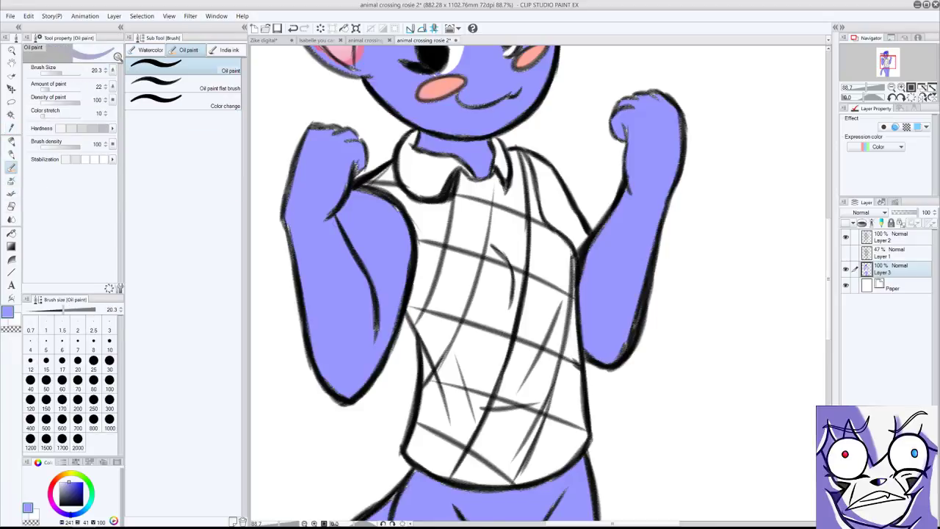
drag(381, 315, 370, 346)
mouse_move(297, 266)
mouse_down()
mouse_move(286, 223)
mouse_move(287, 253)
mouse_up()
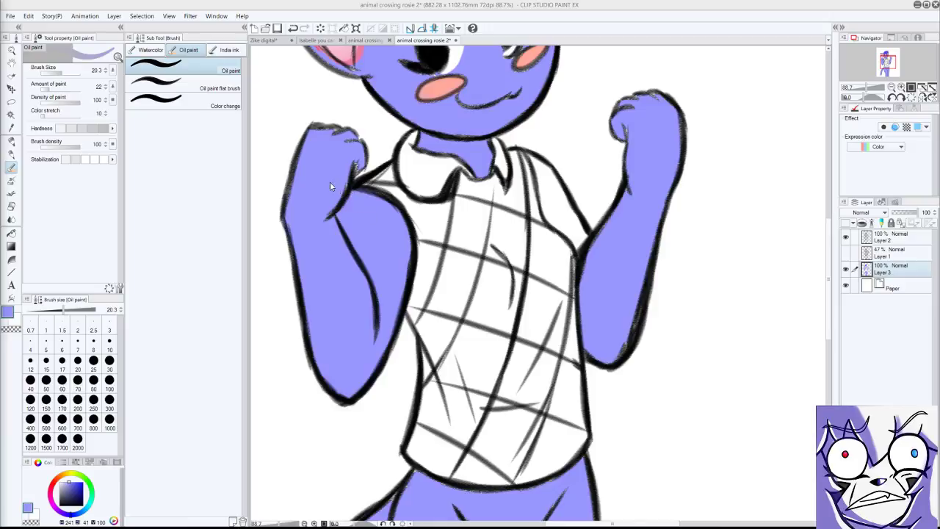
mouse_move(338, 159)
mouse_down()
mouse_move(352, 166)
mouse_move(349, 155)
mouse_move(360, 180)
mouse_up()
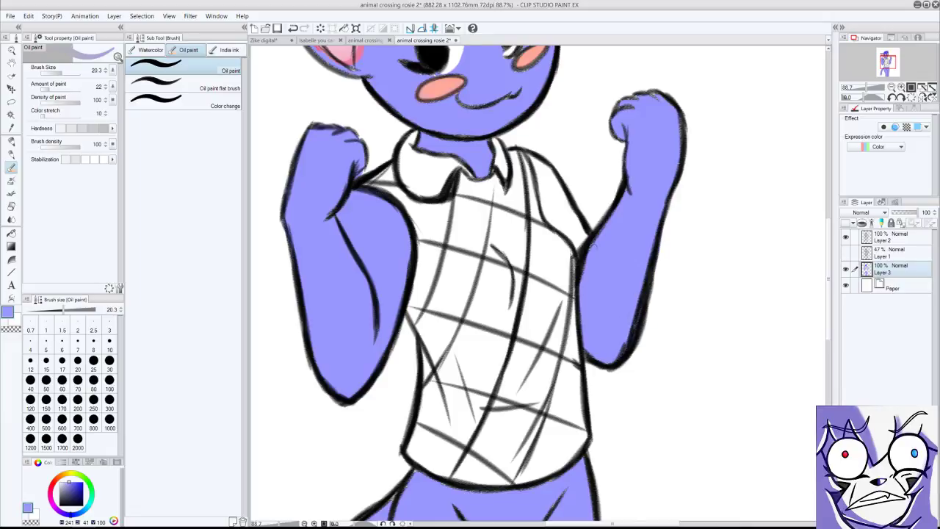
drag(621, 119, 618, 143)
mouse_move(623, 110)
mouse_down()
mouse_move(653, 93)
mouse_move(666, 115)
mouse_up()
Enlarge the Oil paint brush to size 58 for touching up the fur.
scroll(540, 282, down, 8)
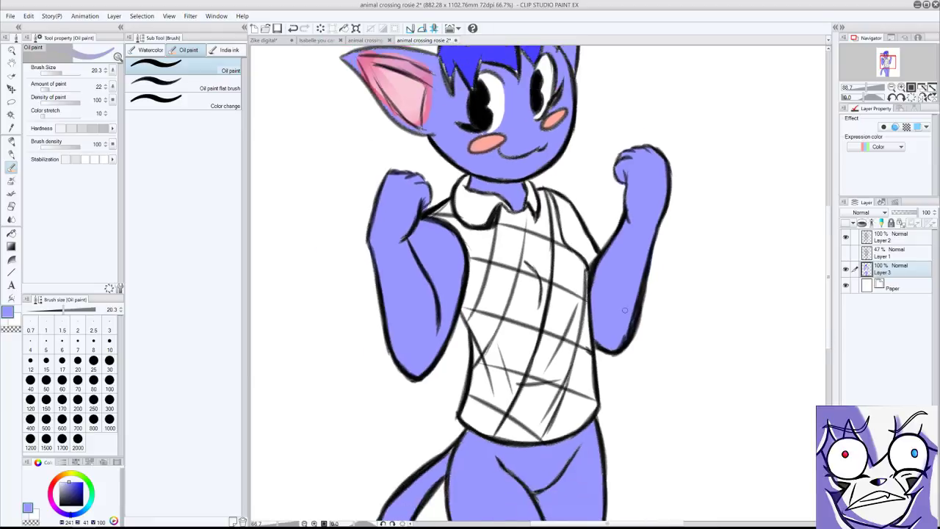
scroll(577, 419, up, 4)
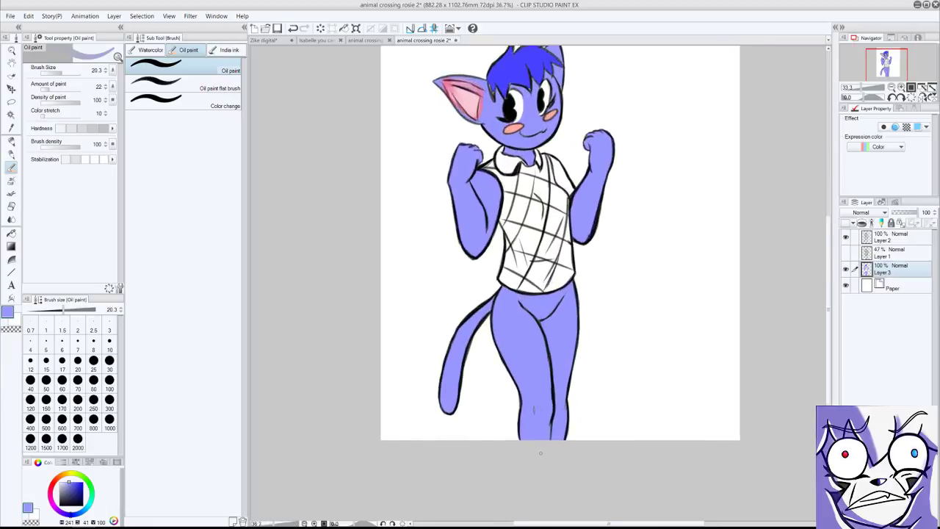
click(68, 311)
drag(68, 312, 71, 309)
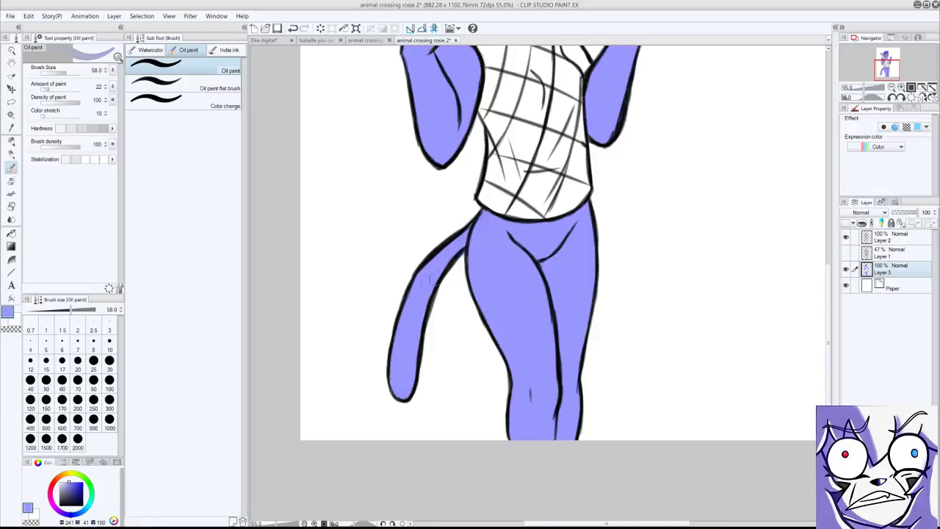
Cover the white gap beneath the eye by the large ear with periwinkle, and undo a trial stroke along the small ear's outer edge.
scroll(499, 265, down, 6)
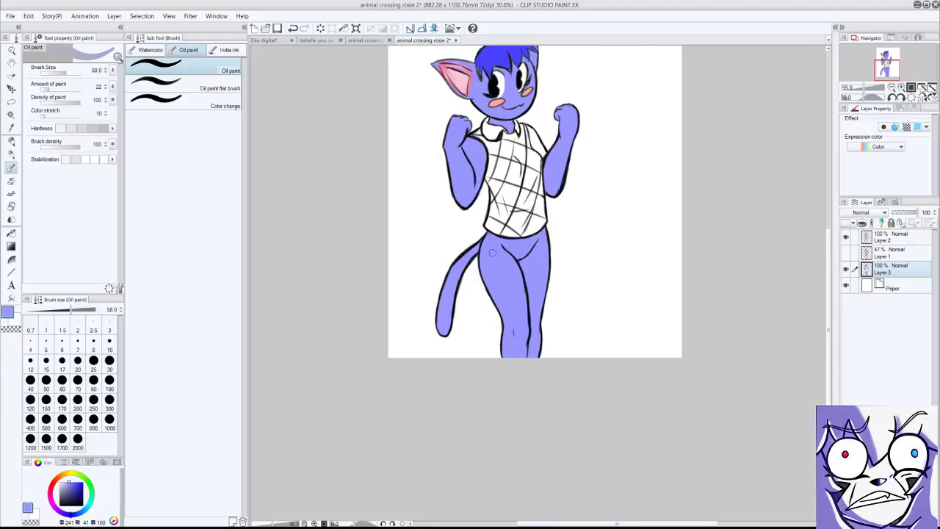
scroll(502, 176, up, 5)
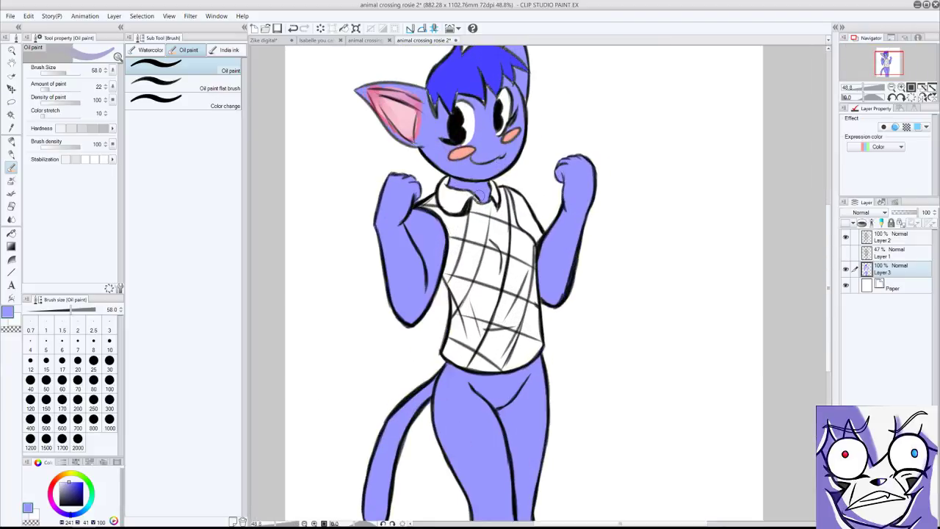
scroll(478, 192, down, 2)
scroll(485, 193, up, 7)
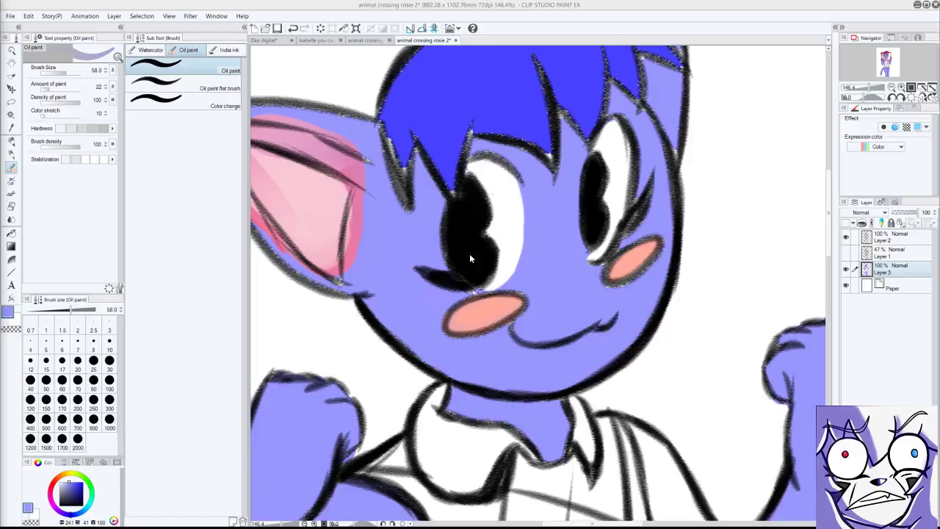
drag(472, 291, 462, 301)
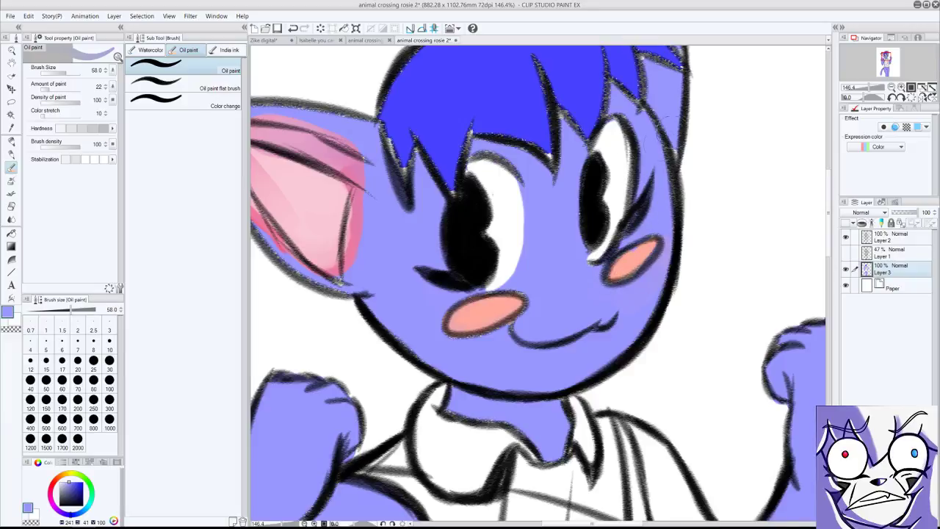
drag(681, 122, 680, 176)
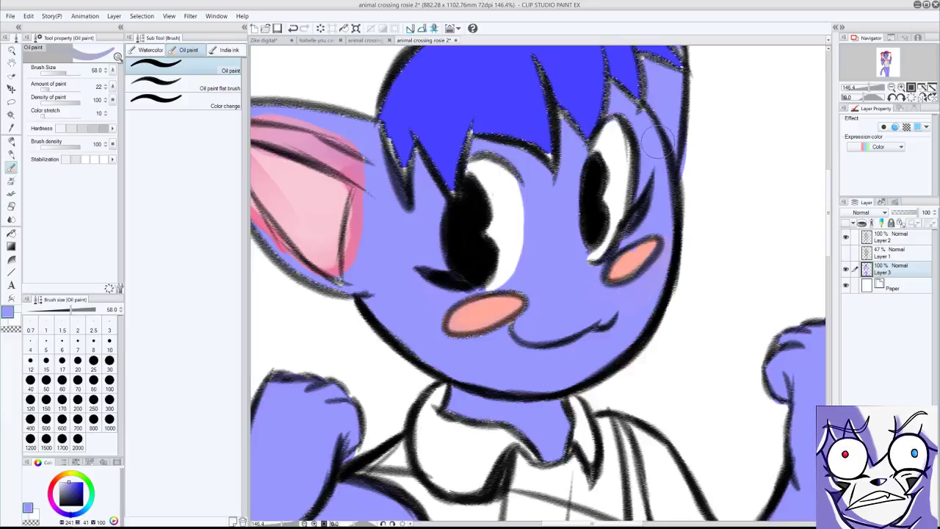
key(ctrl+z)
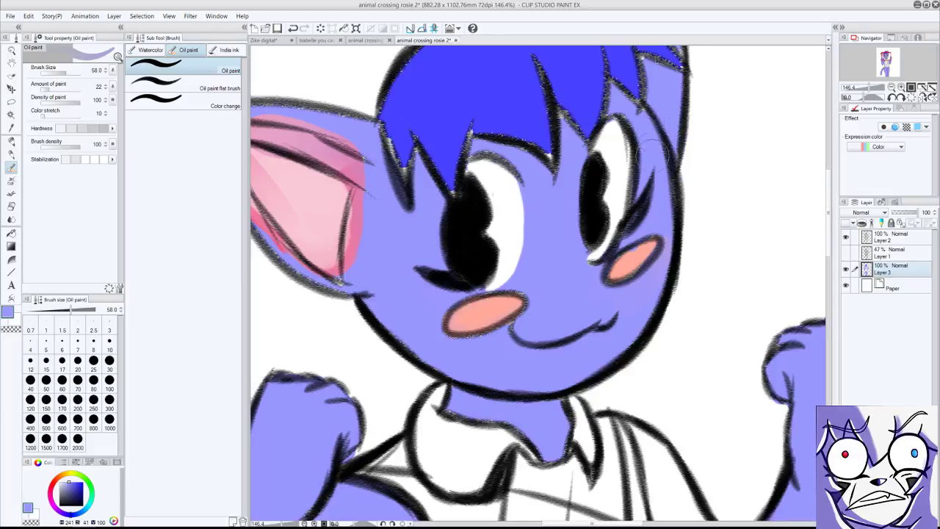
Blend periwinkle over the outer rim of the large ear's pink area, along its upper and lower edges, with the Oil paint brush.
scroll(654, 127, down, 4)
scroll(632, 123, up, 2)
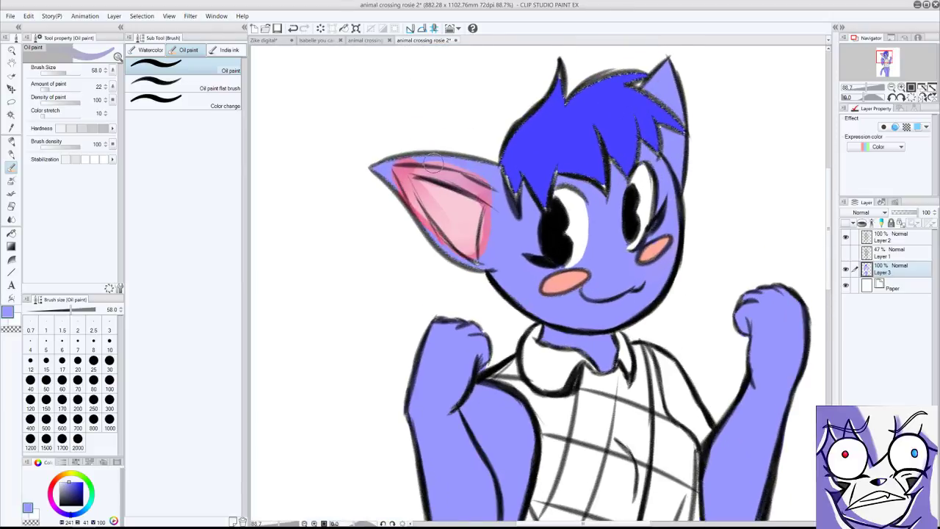
scroll(442, 163, up, 4)
mouse_move(381, 152)
mouse_down()
mouse_move(453, 161)
mouse_move(482, 168)
mouse_move(440, 158)
mouse_move(533, 182)
mouse_up()
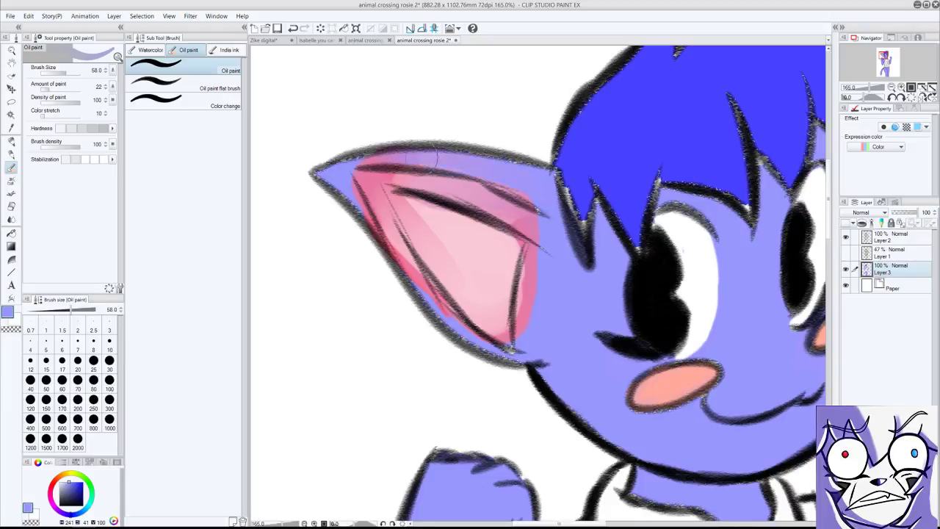
mouse_move(371, 156)
mouse_down()
mouse_move(334, 171)
mouse_move(482, 153)
mouse_move(519, 172)
mouse_move(440, 156)
mouse_up()
scroll(440, 156, down, 5)
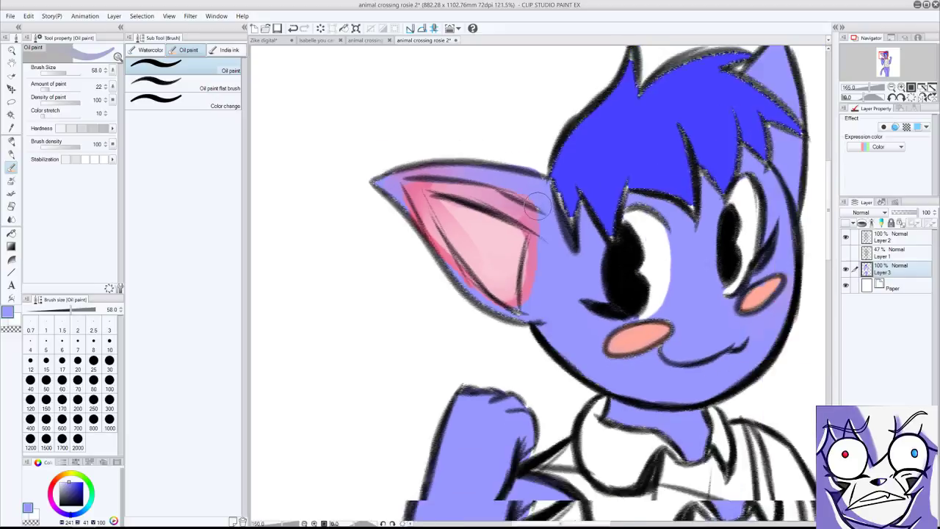
scroll(474, 224, up, 4)
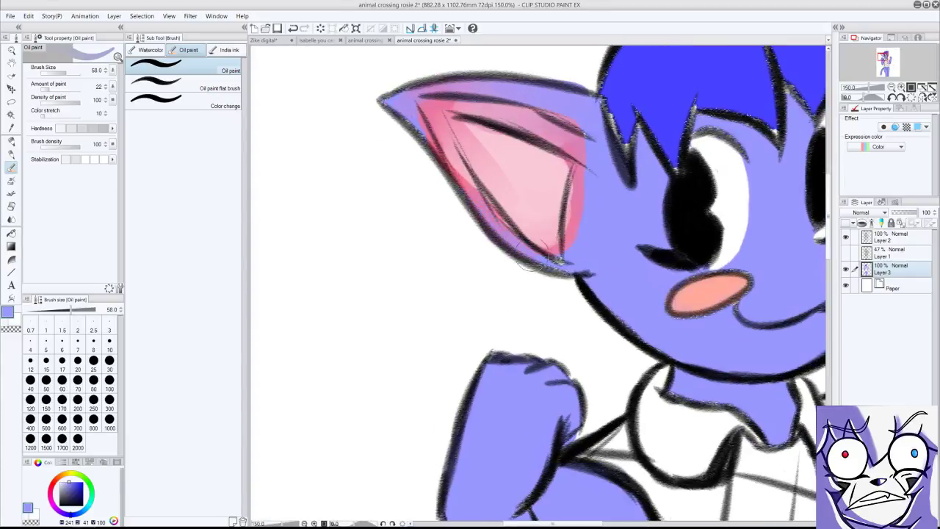
scroll(610, 247, down, 2)
scroll(503, 273, down, 3)
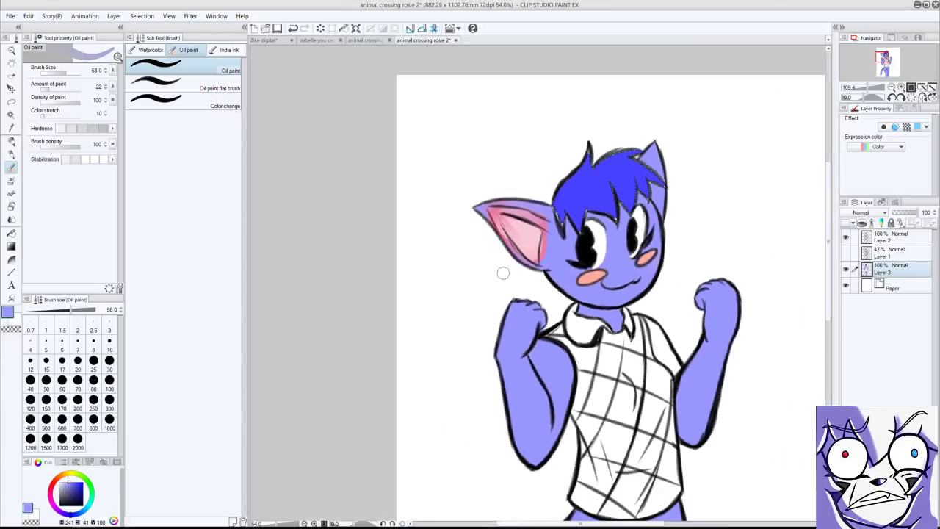
Soften the large ear's pink beside the head with periwinkle strokes and blend a light periwinkle tint into the pale inner ear.
scroll(504, 271, up, 5)
mouse_move(486, 184)
mouse_down()
mouse_move(469, 255)
mouse_move(479, 180)
mouse_move(472, 253)
mouse_move(475, 193)
mouse_move(482, 213)
mouse_up()
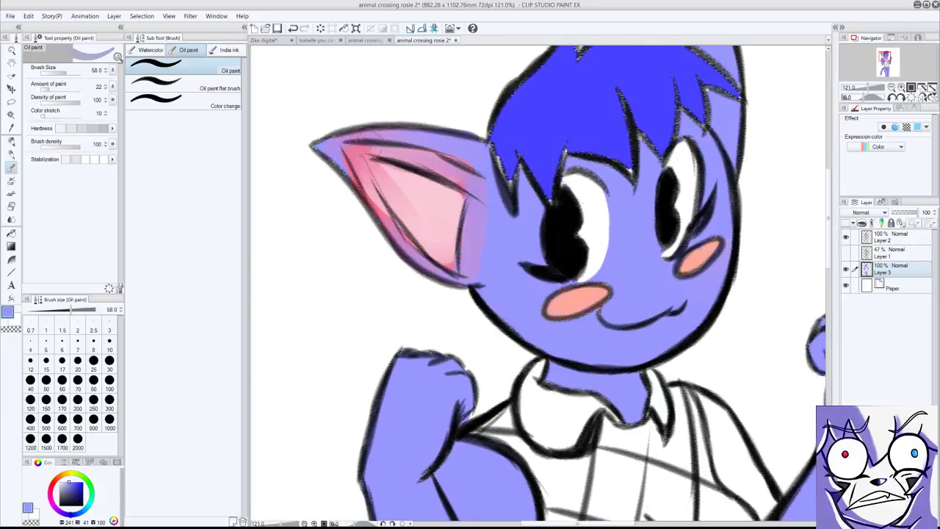
mouse_move(383, 171)
mouse_down()
mouse_move(423, 230)
mouse_move(382, 158)
mouse_move(446, 230)
mouse_move(448, 188)
mouse_move(445, 251)
mouse_up()
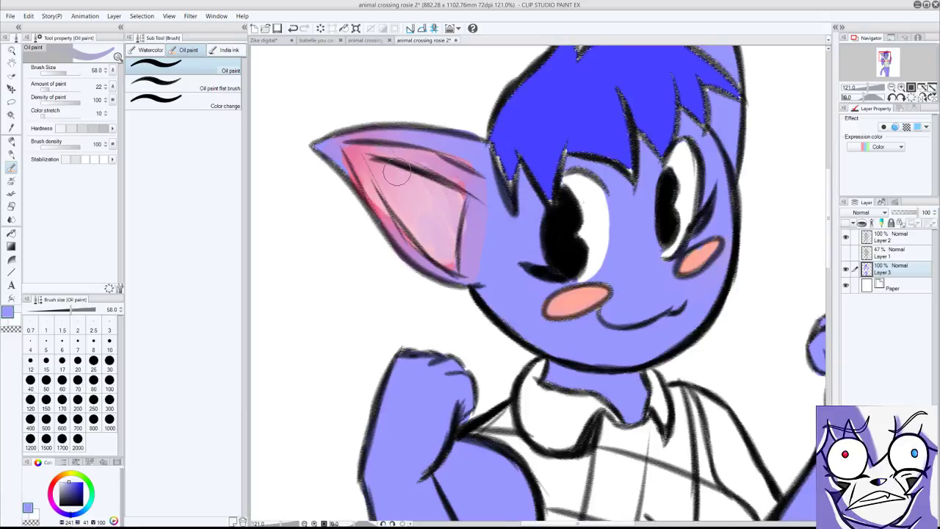
scroll(397, 175, down, 5)
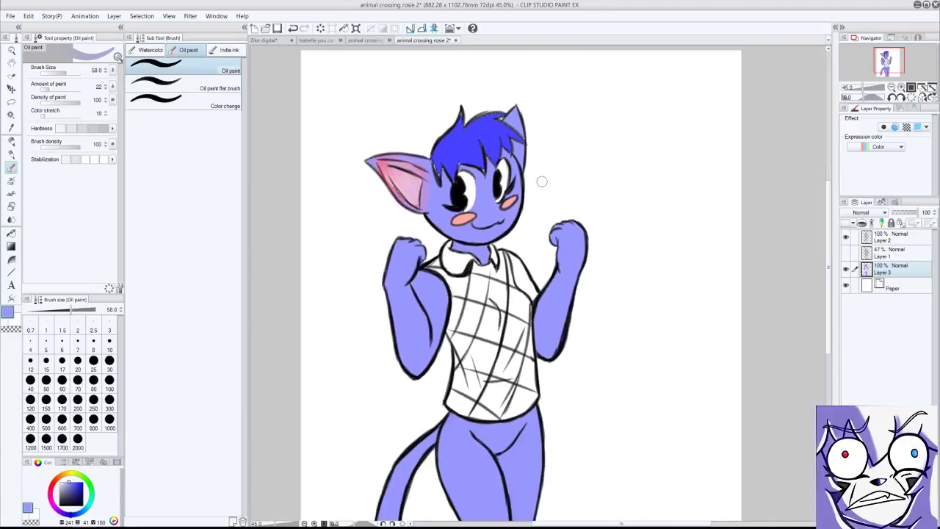
scroll(543, 182, up, 2)
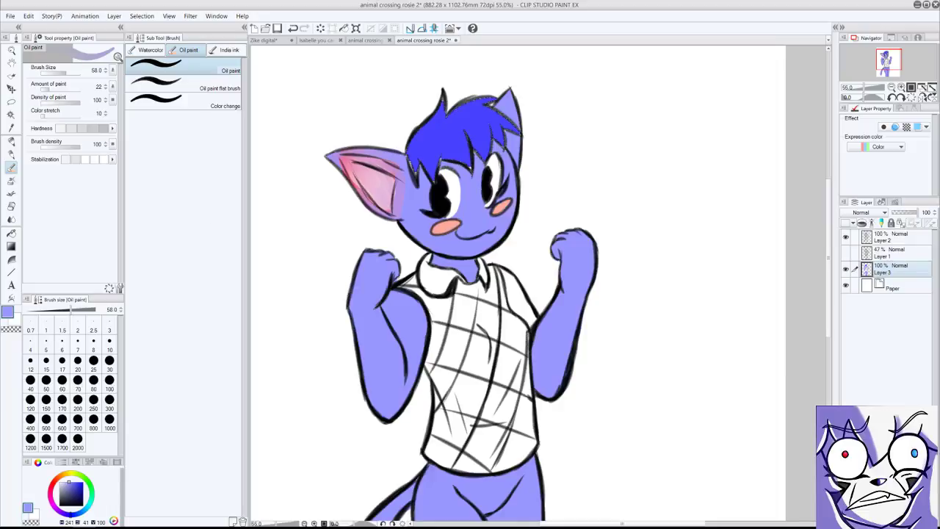